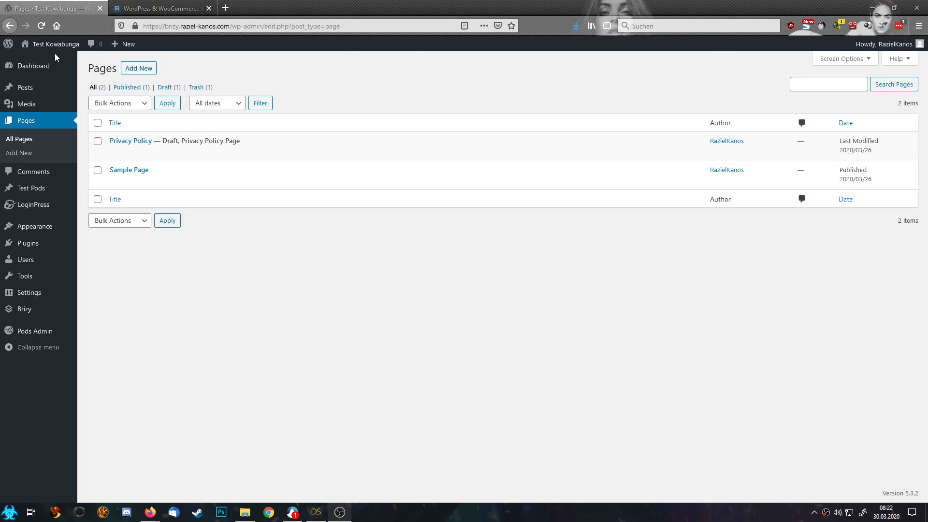
- Open the Test Kowabunga front page in a new tab, then return to the admin Pages list
{"action": "mouse_move", "coordinate": [60, 52]}
{"action": "middle_click", "coordinate": [36, 61]}
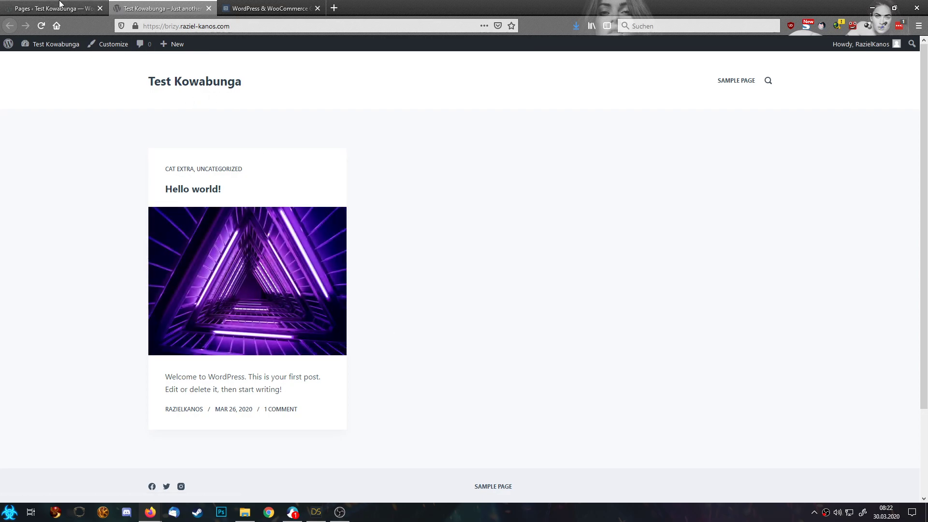
{"action": "left_click", "coordinate": [29, 8]}
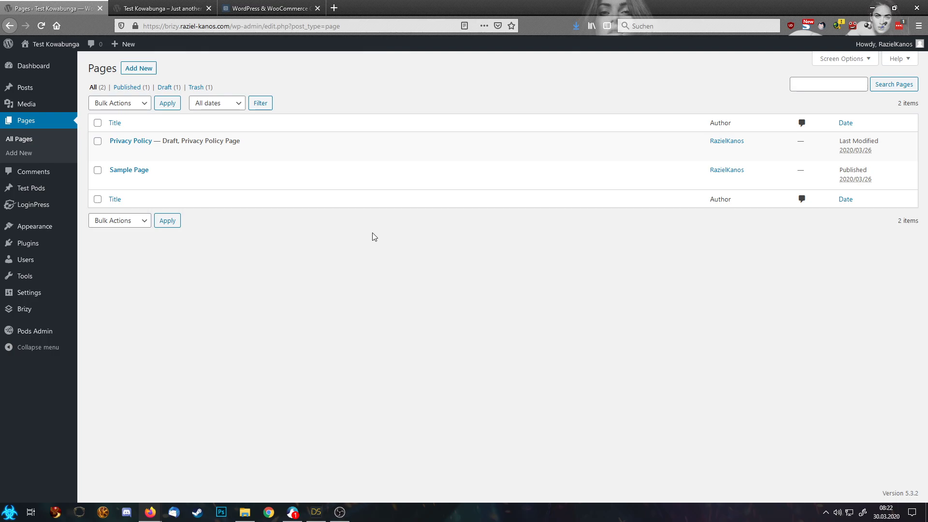
- Create a new page titled 'Home', publish it, and open it in the Brizy editor
{"action": "left_click", "coordinate": [138, 70]}
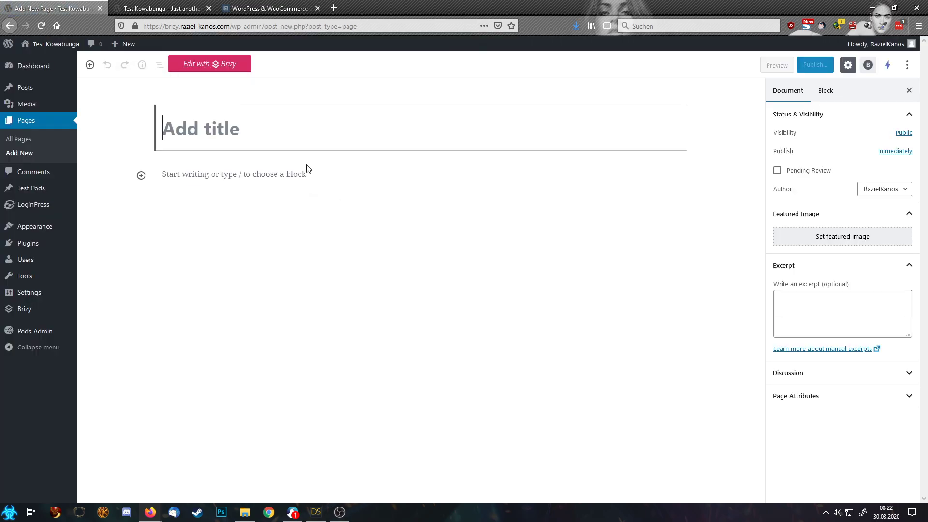
{"action": "type", "text": "Home"}
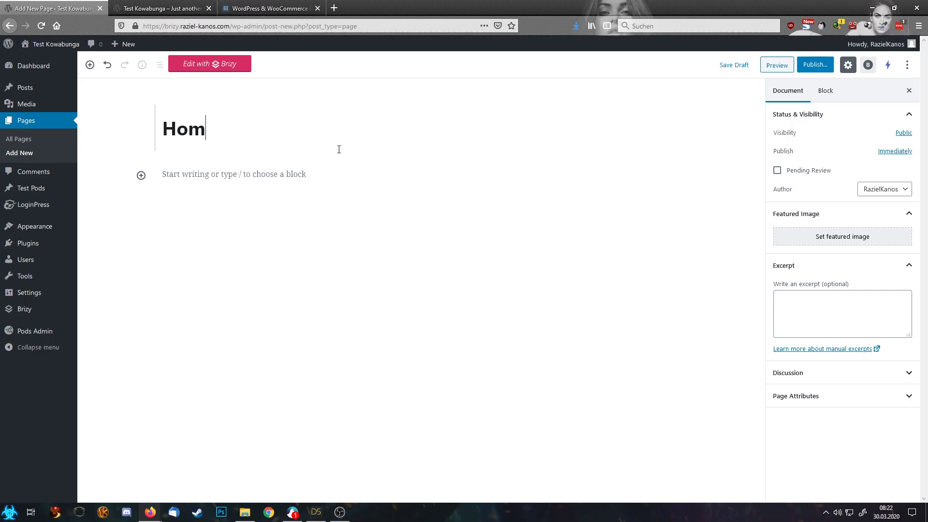
{"action": "left_click", "coordinate": [809, 66]}
{"action": "left_click", "coordinate": [864, 68]}
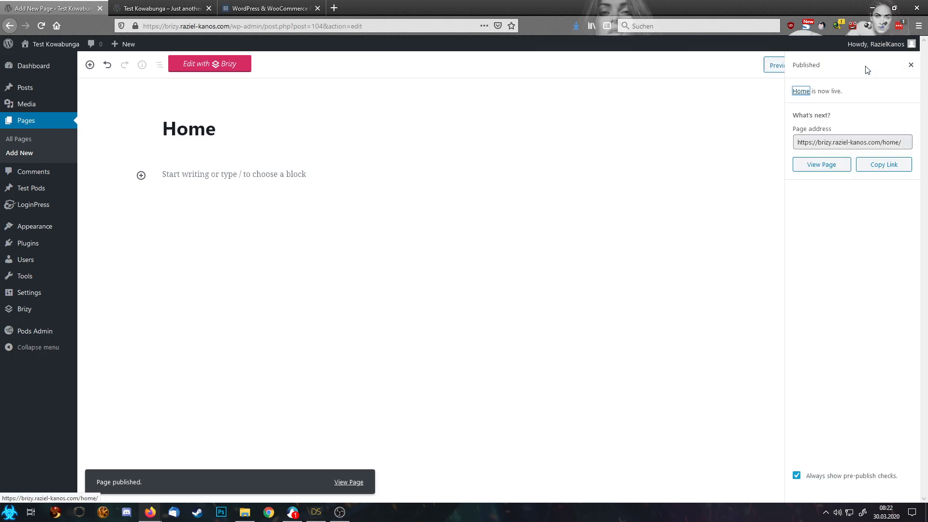
{"action": "left_click", "coordinate": [911, 64]}
{"action": "left_click", "coordinate": [205, 66]}
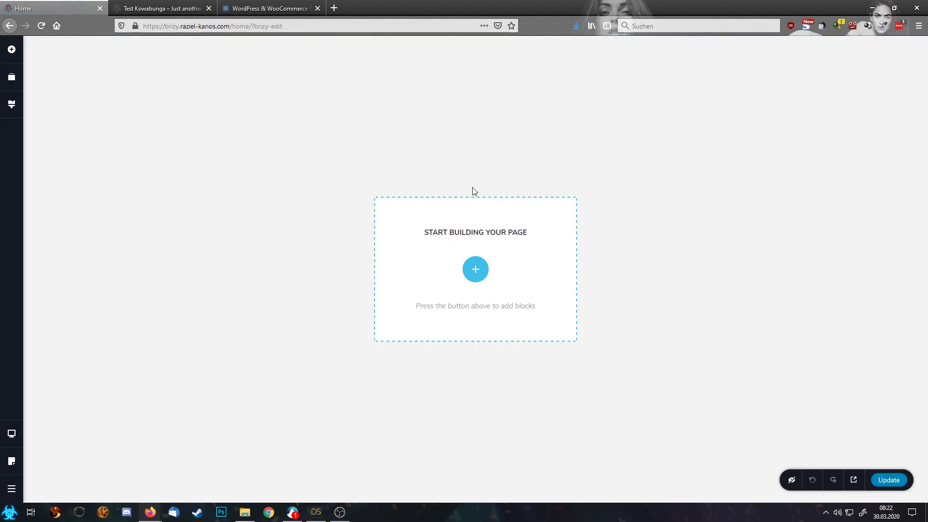
- Insert a blank block on the Home page and drag a two-column Row into it
{"action": "left_click", "coordinate": [468, 269]}
{"action": "left_click", "coordinate": [284, 145]}
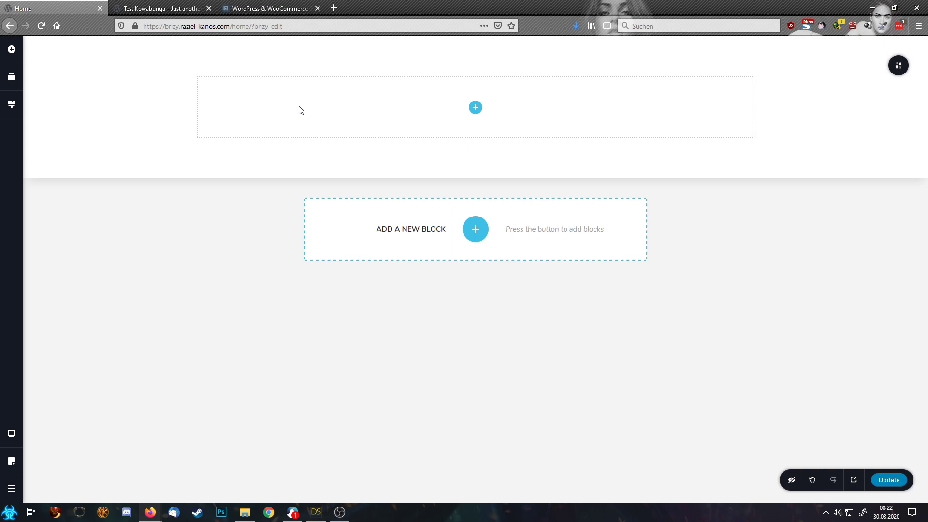
{"action": "left_click", "coordinate": [14, 53]}
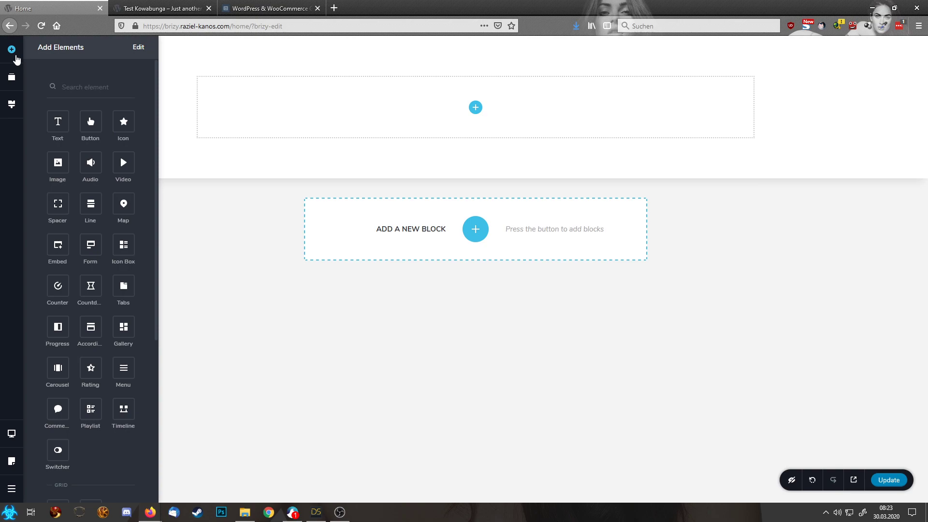
{"action": "scroll", "coordinate": [99, 430], "scroll_direction": "down", "scroll_amount": 3}
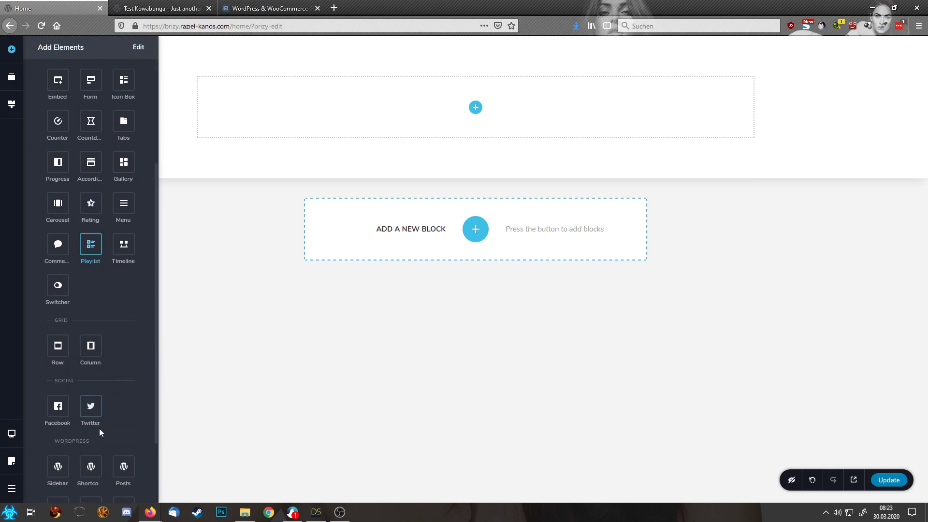
{"action": "scroll", "coordinate": [100, 431], "scroll_direction": "down", "scroll_amount": 1}
{"action": "left_click_drag", "start_coordinate": [58, 320], "coordinate": [477, 109]}
- Give the left column a teal border and a purple shadow
{"action": "left_click", "coordinate": [472, 81]}
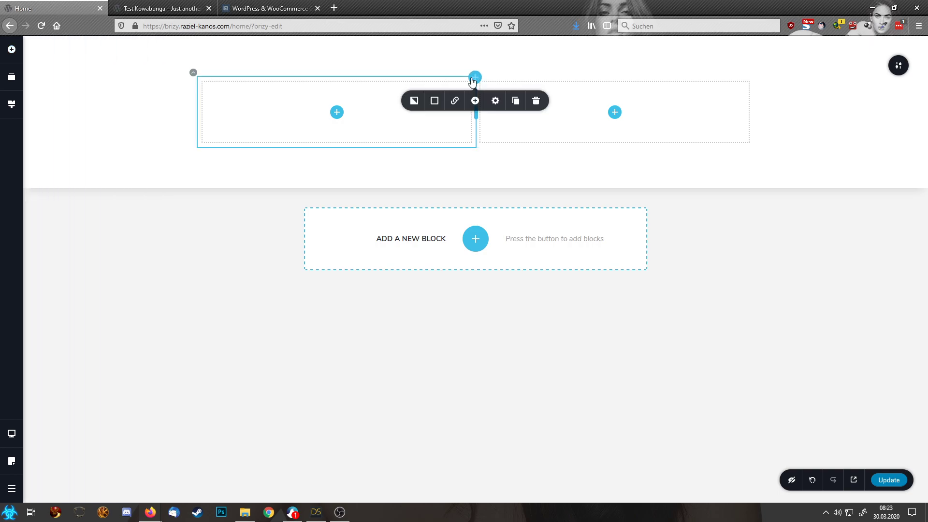
{"action": "left_click", "coordinate": [433, 104]}
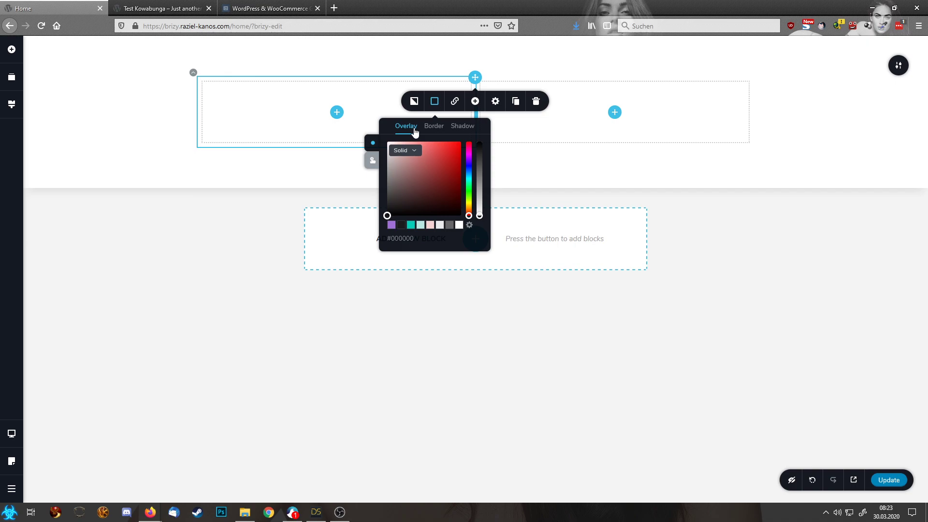
{"action": "left_click", "coordinate": [433, 127]}
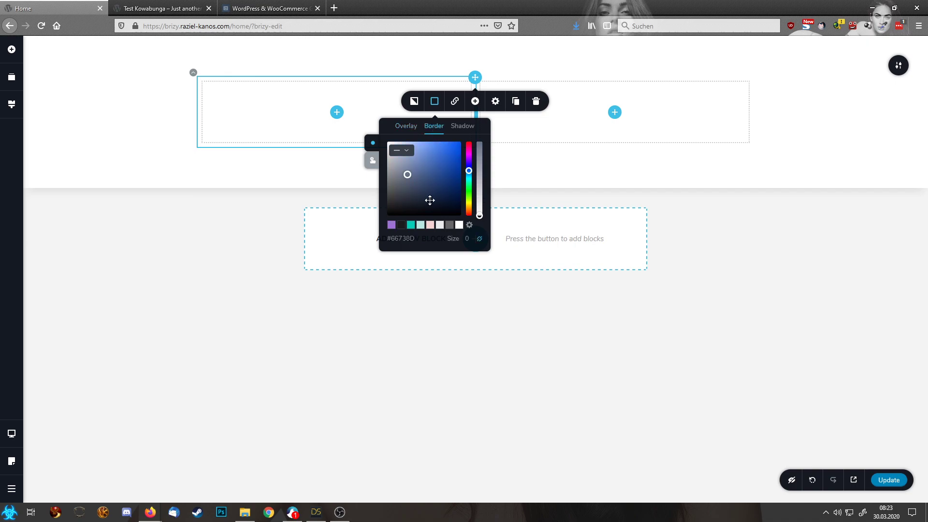
{"action": "left_click", "coordinate": [411, 226]}
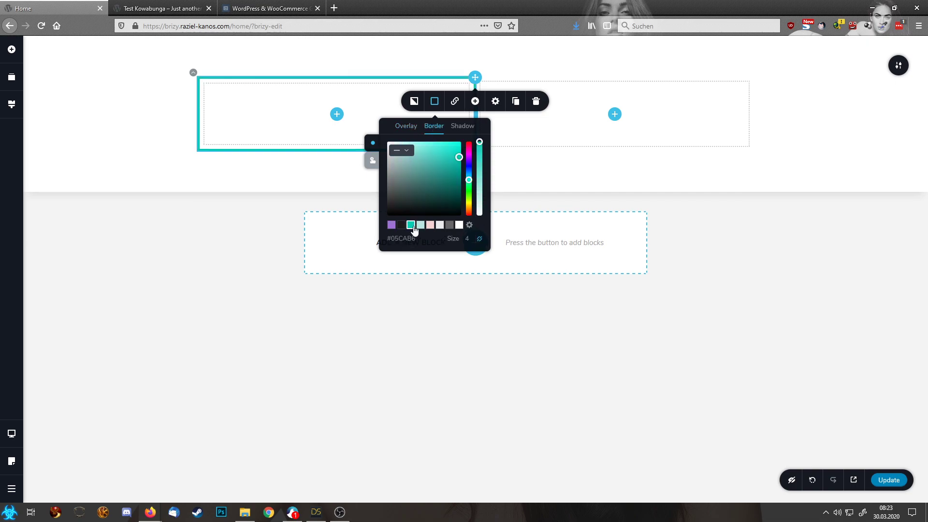
{"action": "left_click", "coordinate": [458, 127]}
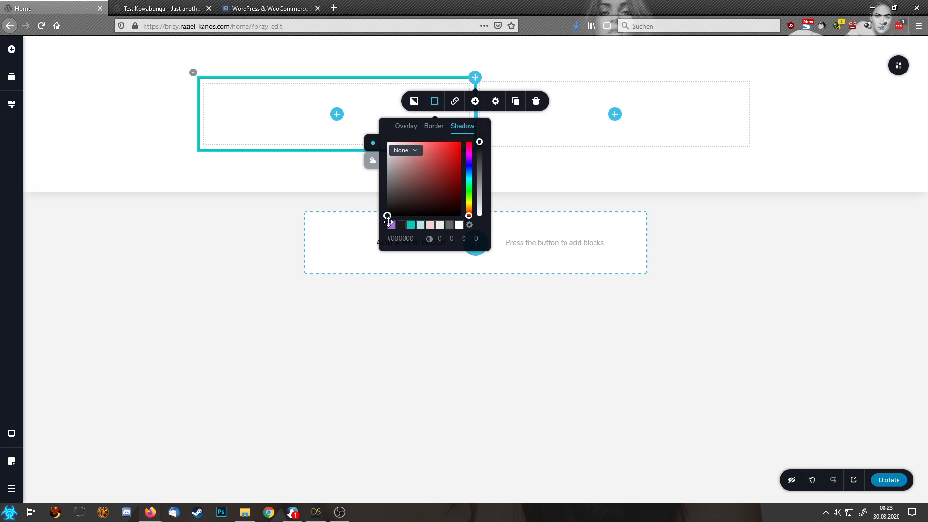
{"action": "left_click", "coordinate": [392, 225]}
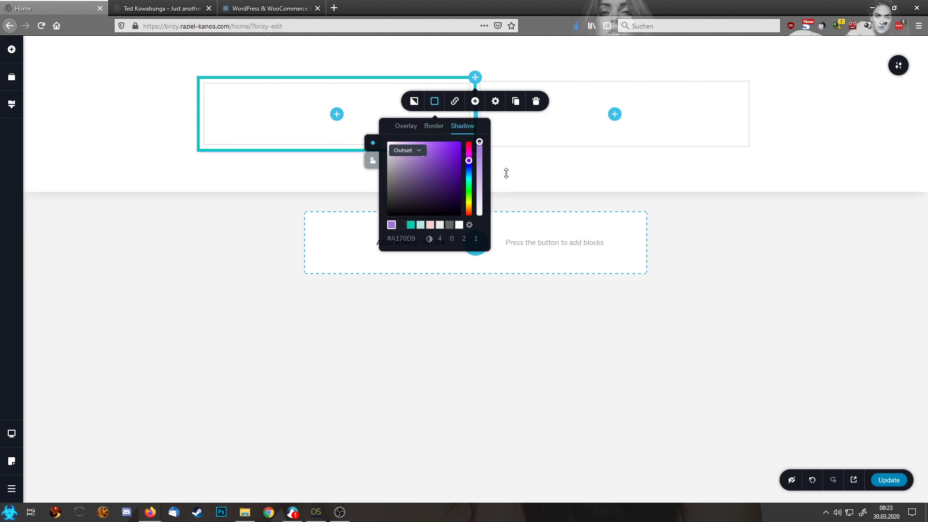
{"action": "left_click", "coordinate": [495, 102]}
{"action": "left_click", "coordinate": [483, 157]}
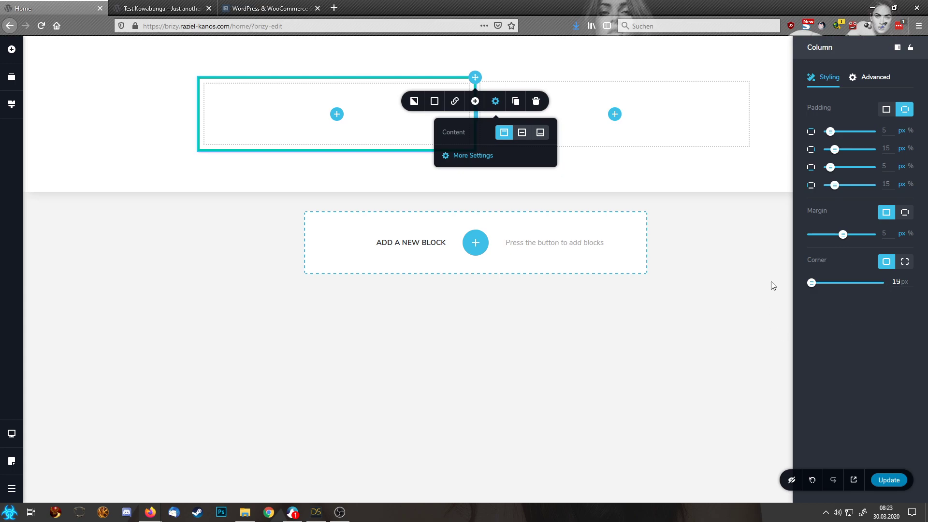
{"action": "left_click", "coordinate": [725, 257]}
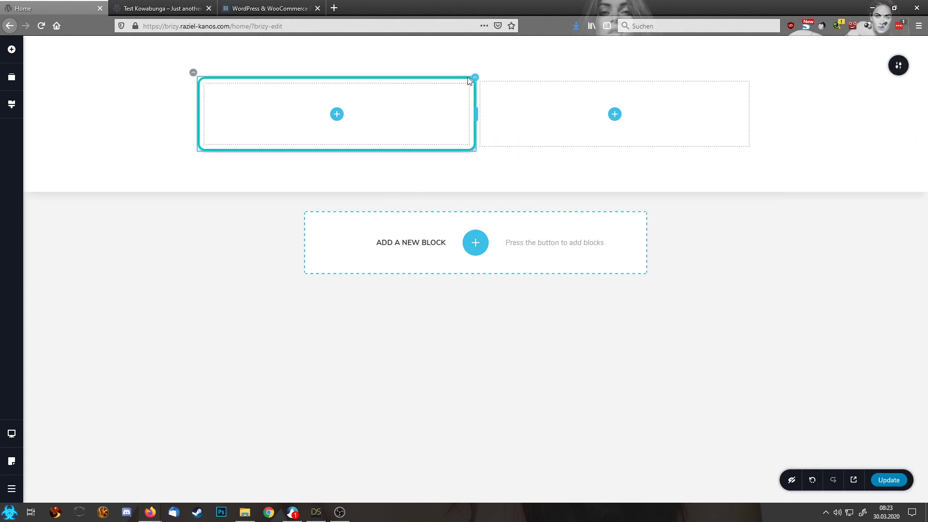
- Copy the left column's styling and paste it onto the right column
{"action": "right_click", "coordinate": [475, 79]}
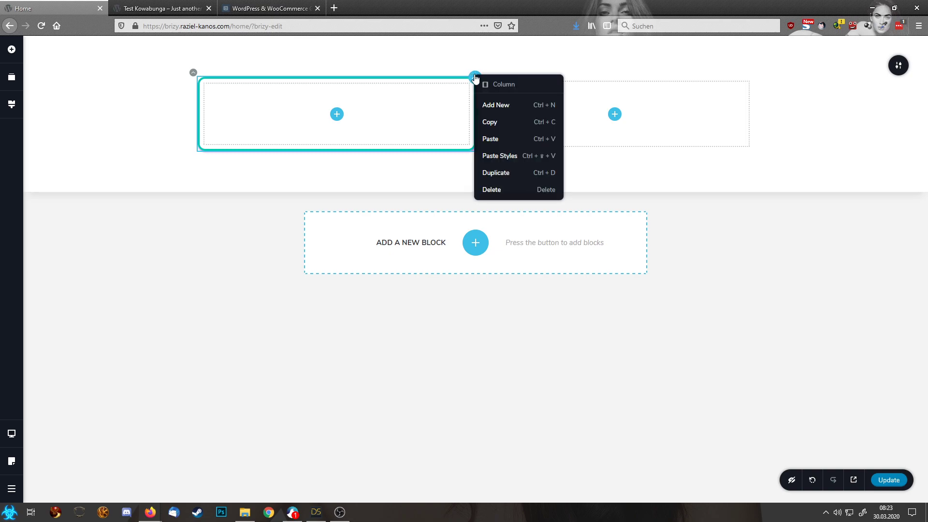
{"action": "left_click", "coordinate": [505, 123]}
{"action": "right_click", "coordinate": [754, 80]}
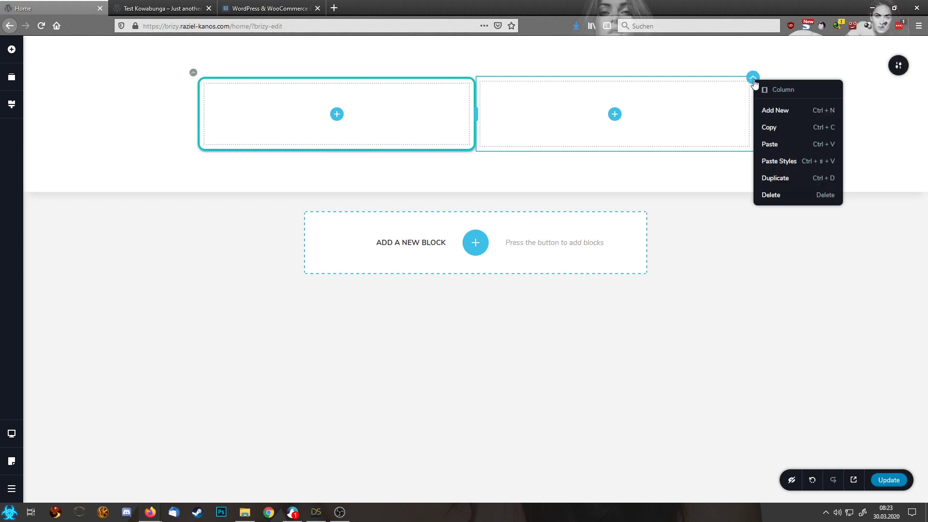
{"action": "left_click", "coordinate": [787, 179]}
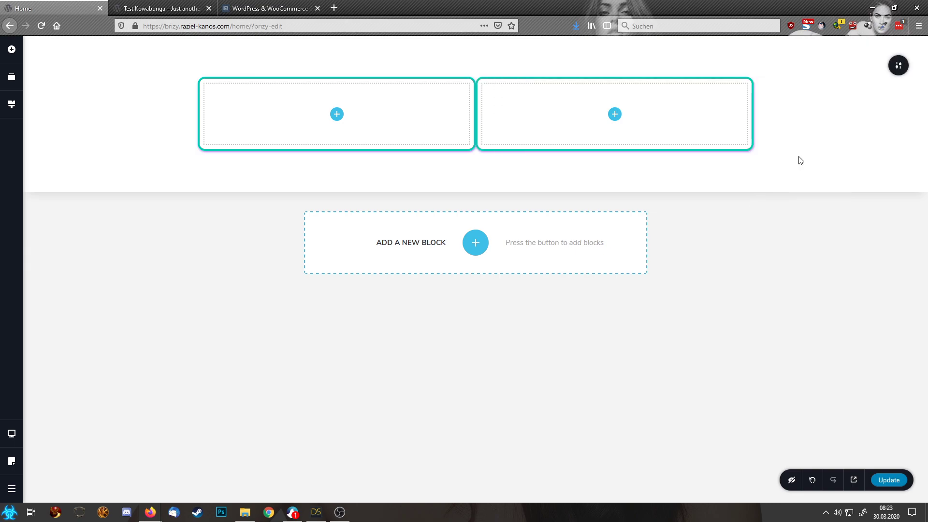
- Place a Button element below the two columns and select it
{"action": "left_click", "coordinate": [12, 49]}
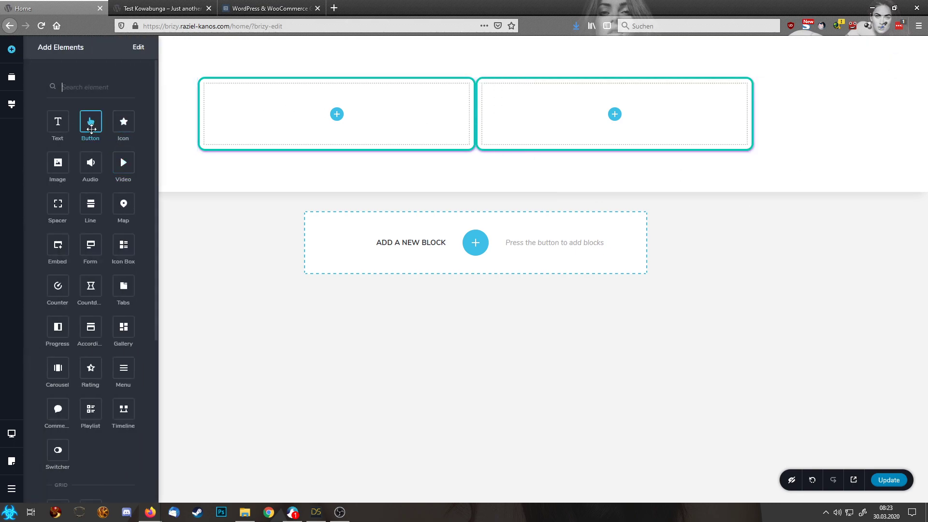
{"action": "left_click_drag", "start_coordinate": [91, 129], "coordinate": [372, 162]}
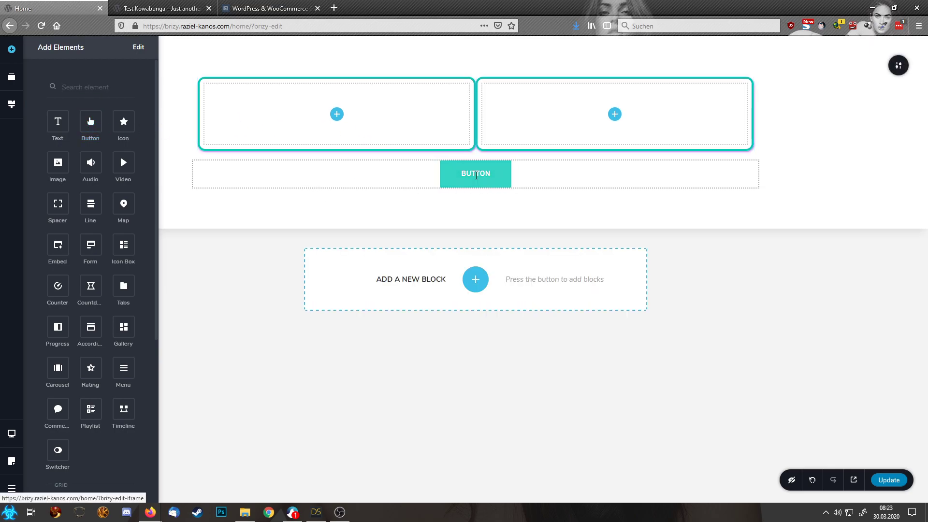
{"action": "left_click", "coordinate": [482, 179]}
- Switch the button background to a gradient with a 180° angle
{"action": "left_click", "coordinate": [446, 205]}
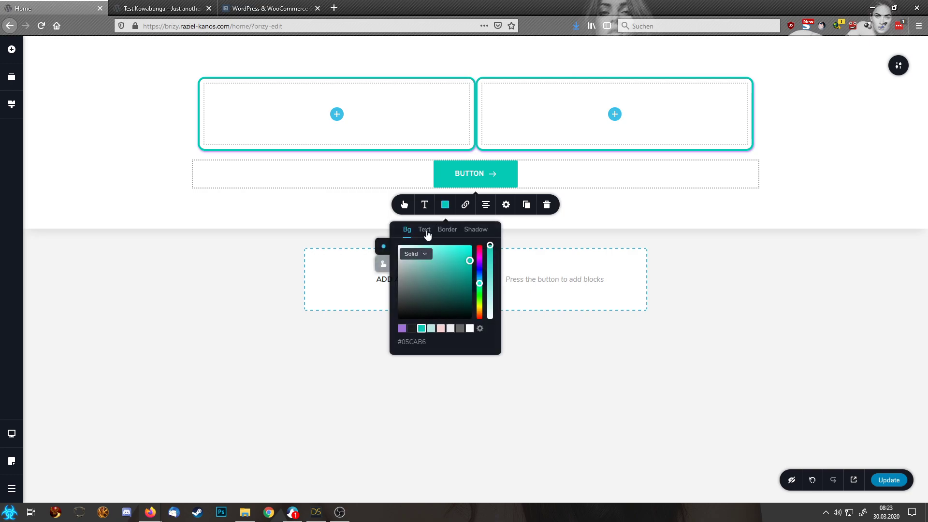
{"action": "left_click", "coordinate": [418, 255]}
{"action": "left_click", "coordinate": [417, 276]}
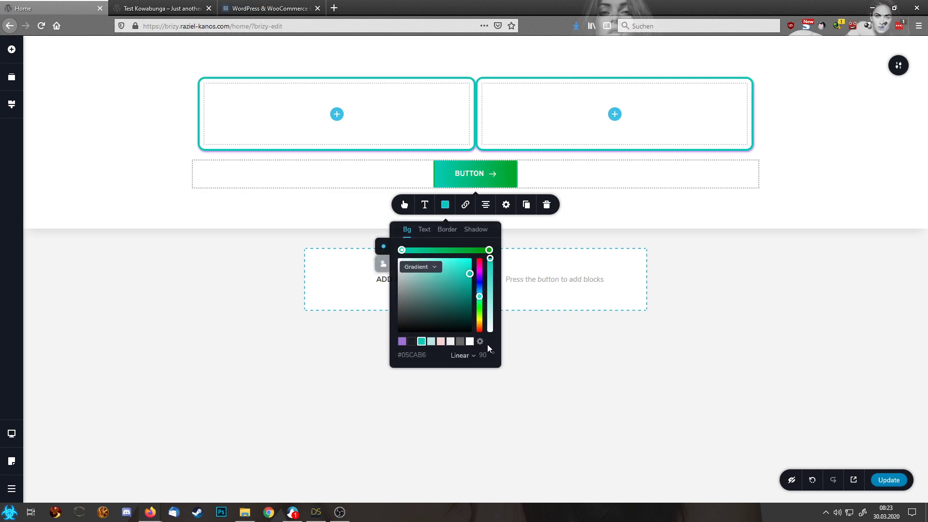
{"action": "double_click", "coordinate": [479, 354]}
{"action": "type", "text": "180"}
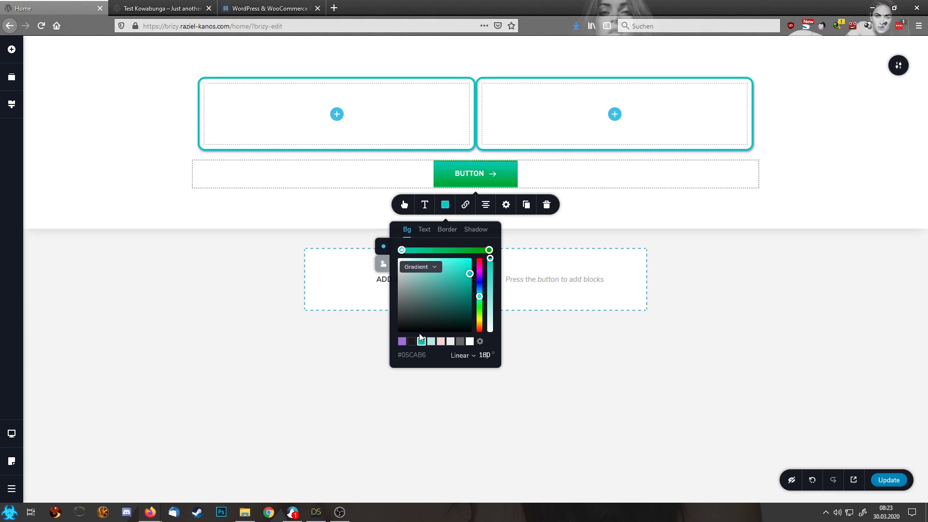
{"action": "left_click", "coordinate": [420, 341]}
{"action": "left_click", "coordinate": [490, 250]}
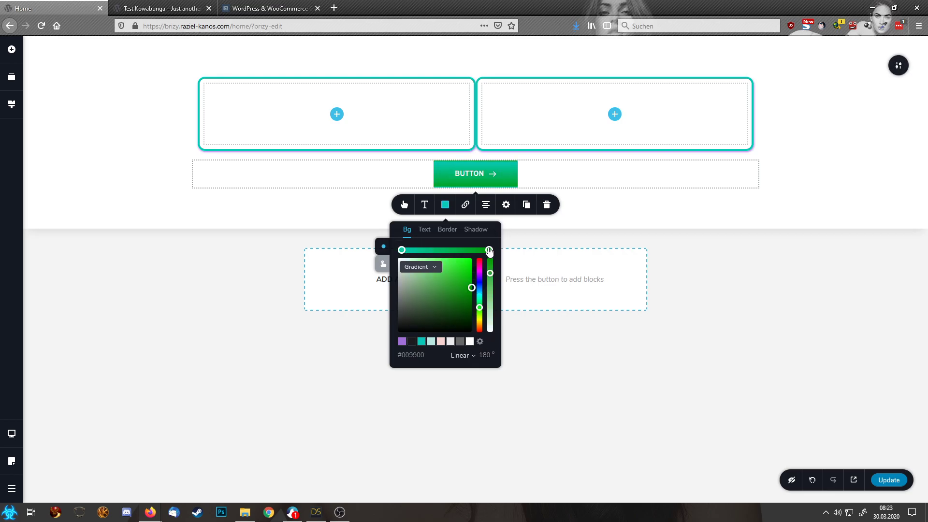
{"action": "left_click", "coordinate": [402, 342]}
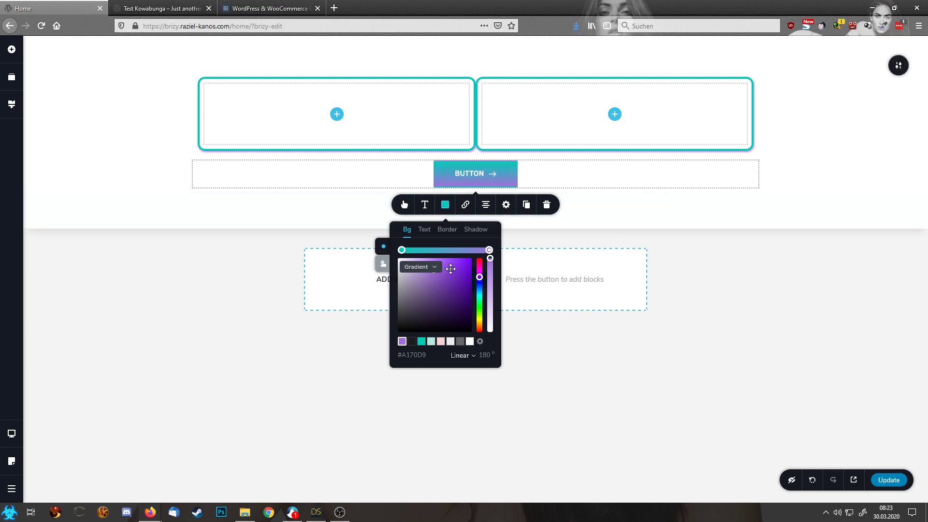
- Reset the button gradient to run from purple to teal
{"action": "left_click", "coordinate": [426, 267]}
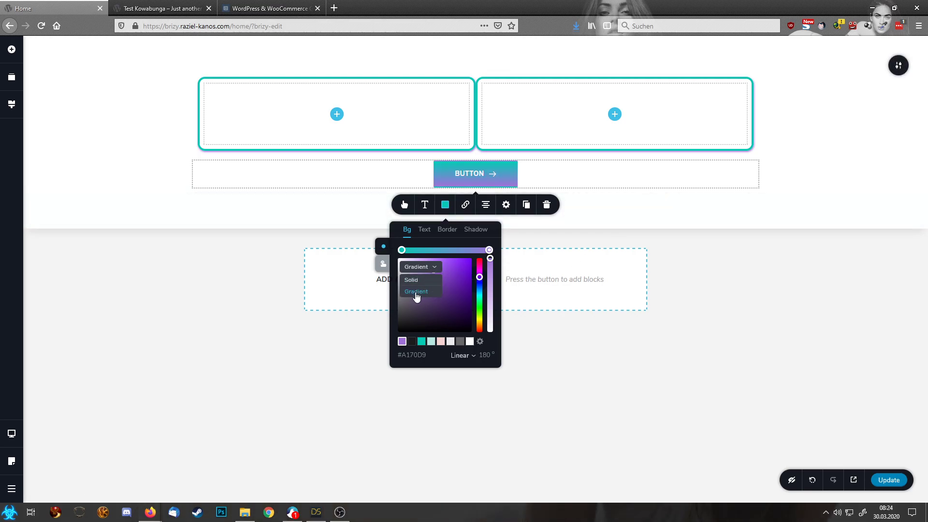
{"action": "left_click", "coordinate": [411, 280]}
{"action": "left_click", "coordinate": [421, 255]}
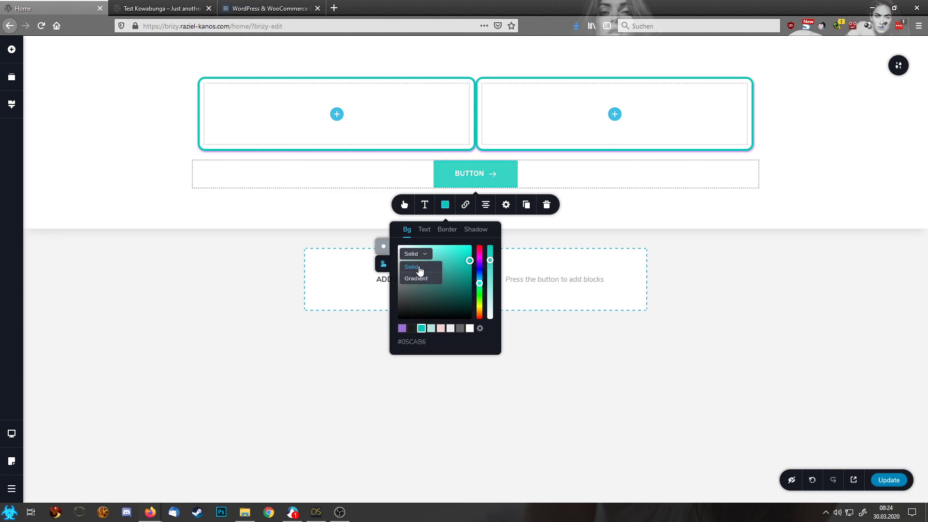
{"action": "left_click", "coordinate": [416, 279]}
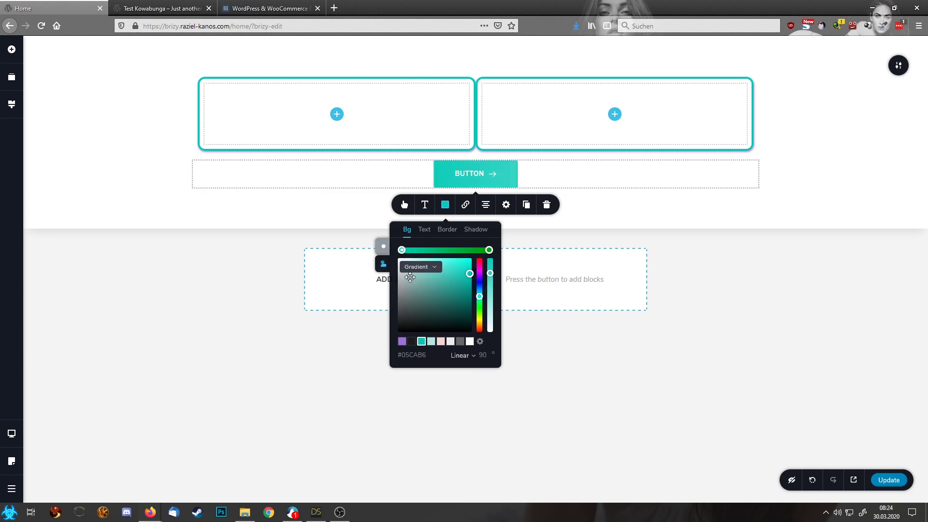
{"action": "left_click", "coordinate": [402, 342]}
{"action": "left_click", "coordinate": [489, 250]}
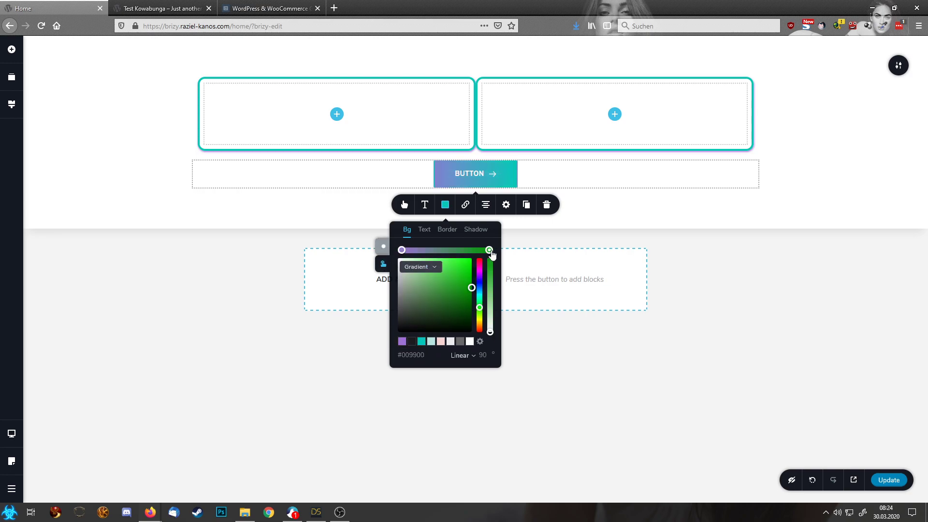
{"action": "left_click", "coordinate": [421, 341]}
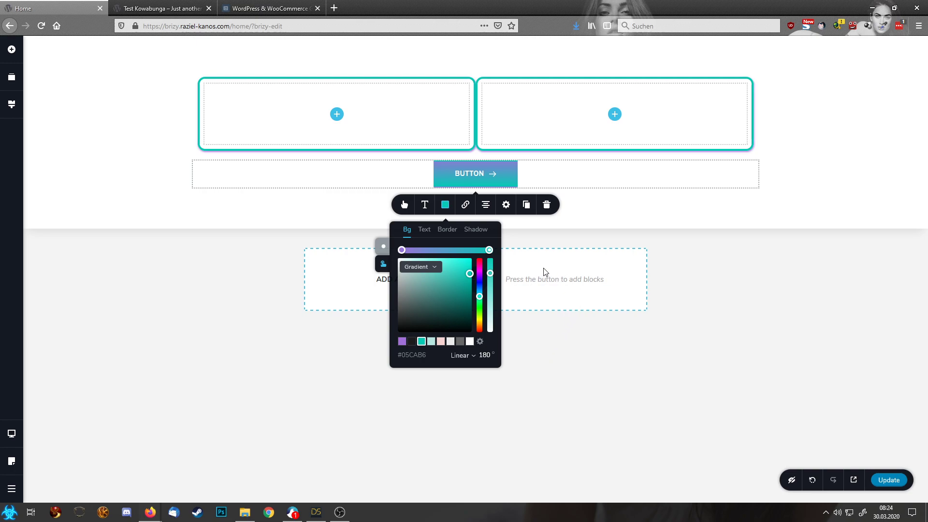
- Give the button a teal border and a purple shadow
{"action": "left_click", "coordinate": [447, 231]}
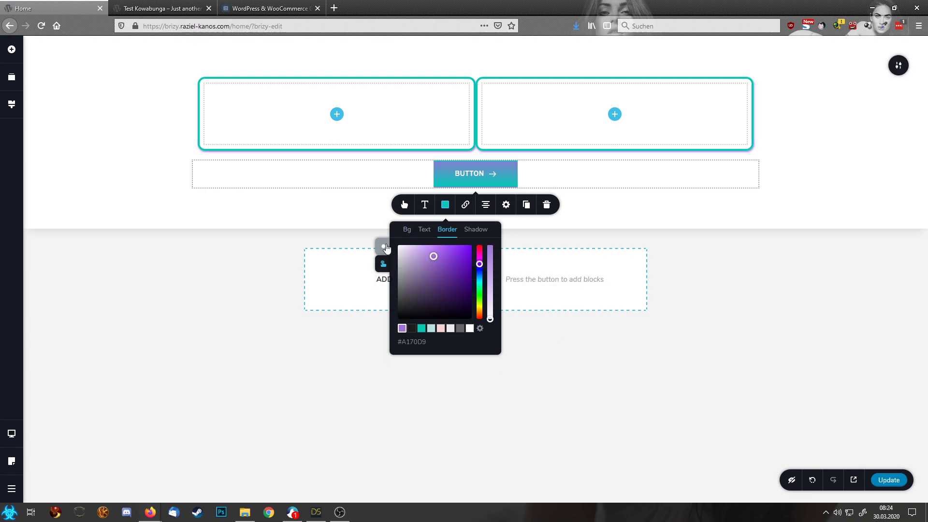
{"action": "left_click", "coordinate": [384, 247]}
{"action": "left_click", "coordinate": [422, 329]}
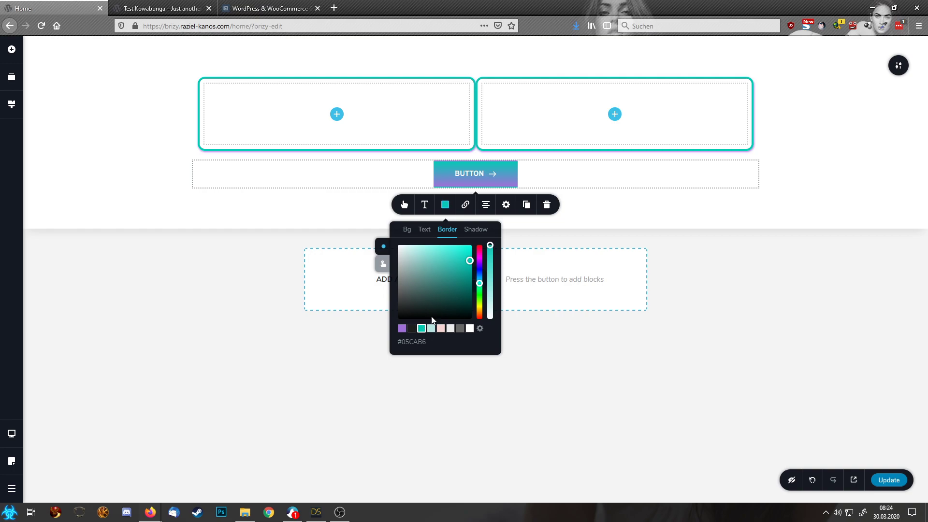
{"action": "left_click", "coordinate": [484, 236]}
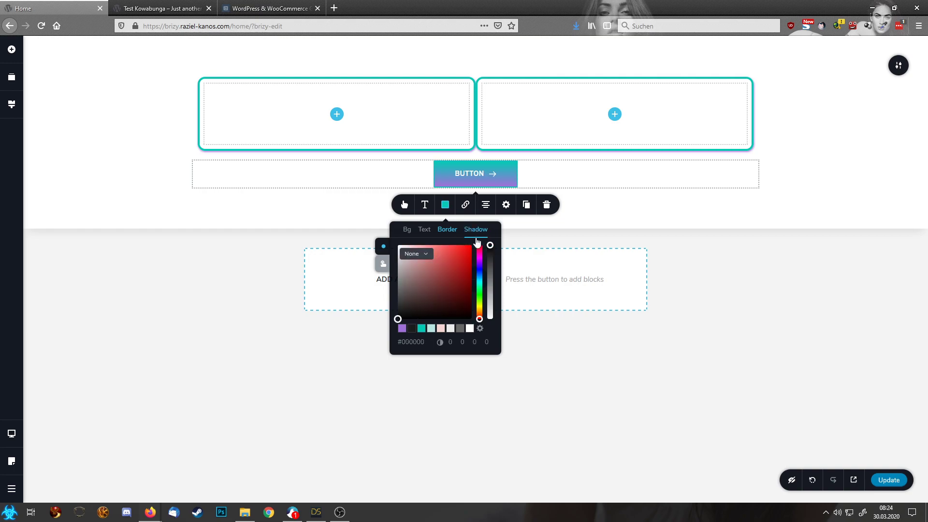
{"action": "left_click", "coordinate": [402, 329]}
- Add a teal hover shadow and round the button into a pill shape
{"action": "left_click", "coordinate": [383, 263]}
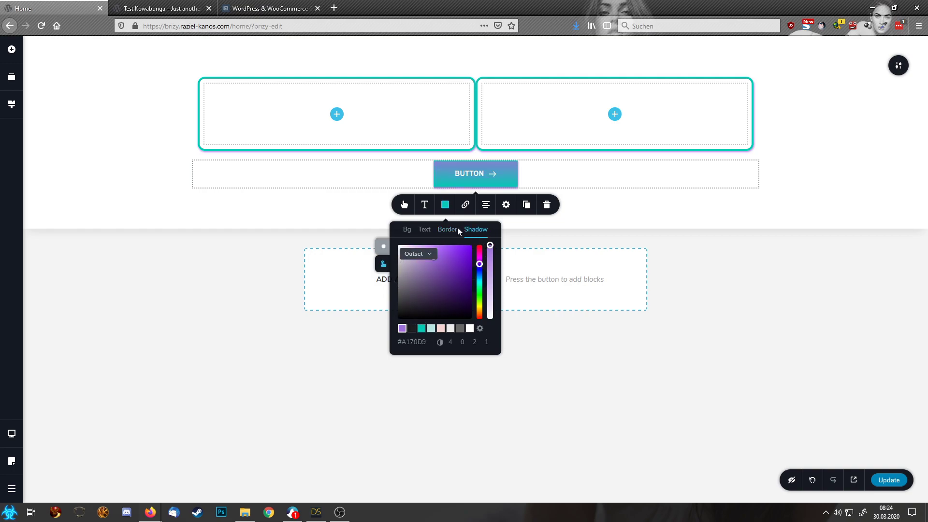
{"action": "left_click", "coordinate": [456, 230]}
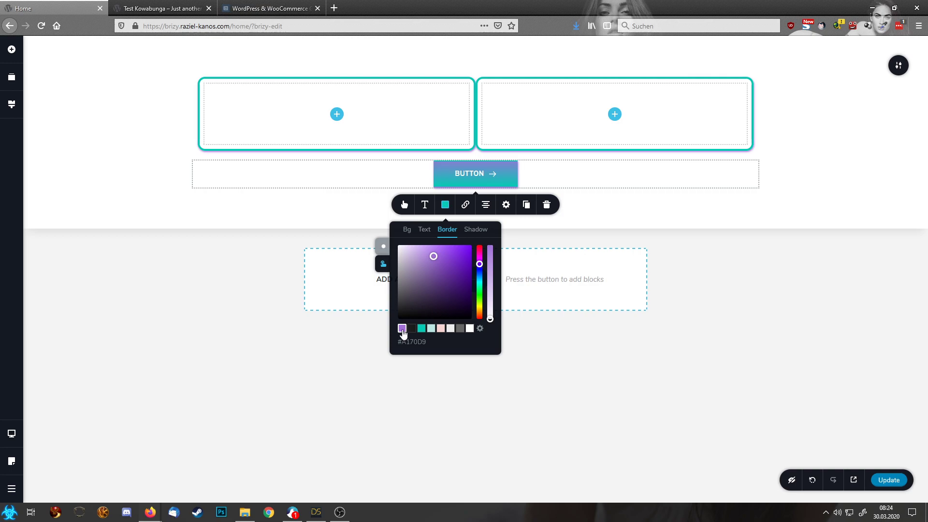
{"action": "left_click", "coordinate": [476, 229]}
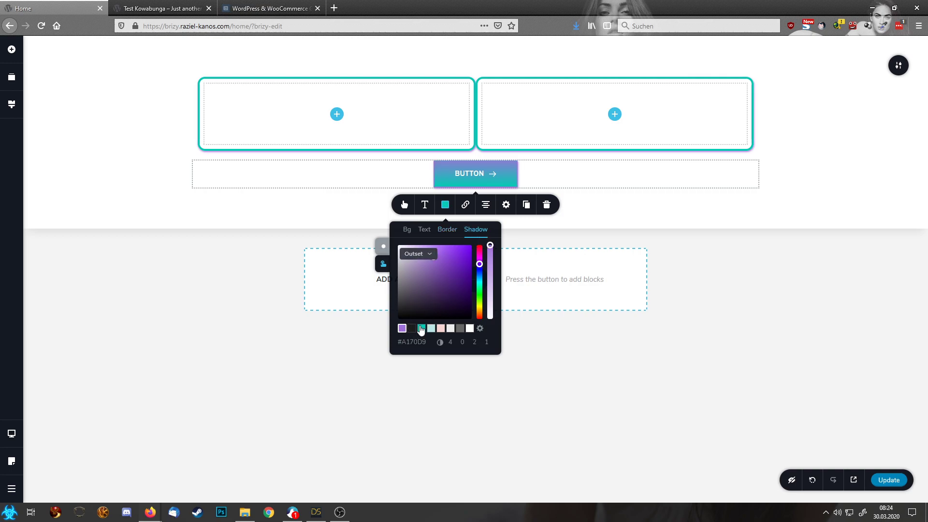
{"action": "left_click", "coordinate": [421, 329]}
{"action": "left_click", "coordinate": [404, 205]}
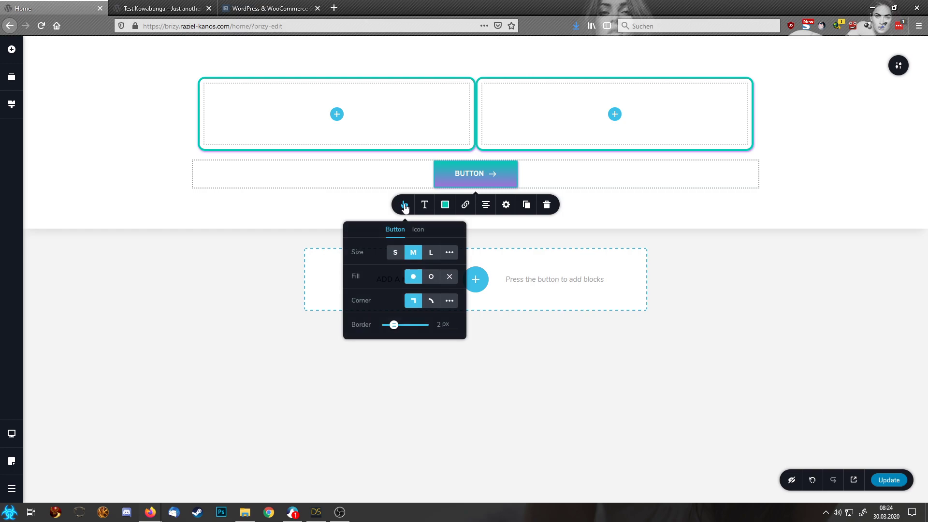
{"action": "left_click", "coordinate": [431, 302]}
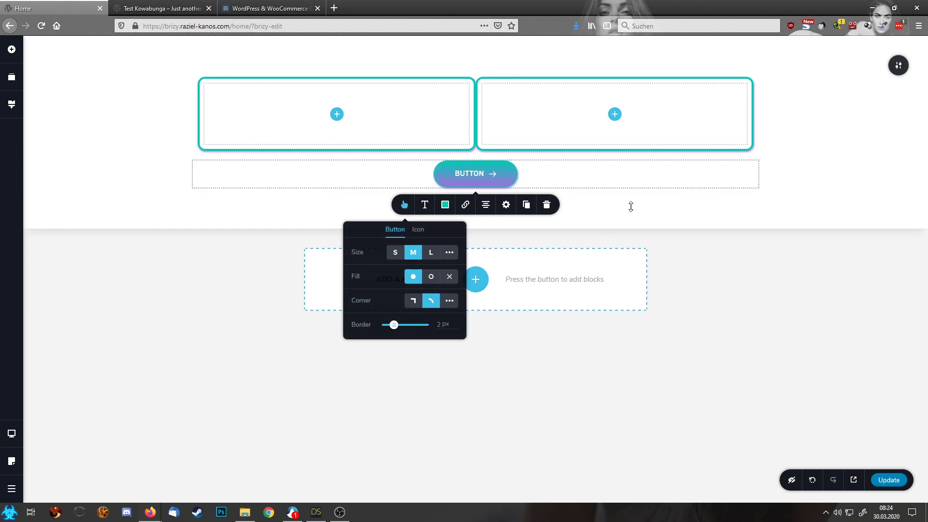
{"action": "left_click", "coordinate": [631, 206]}
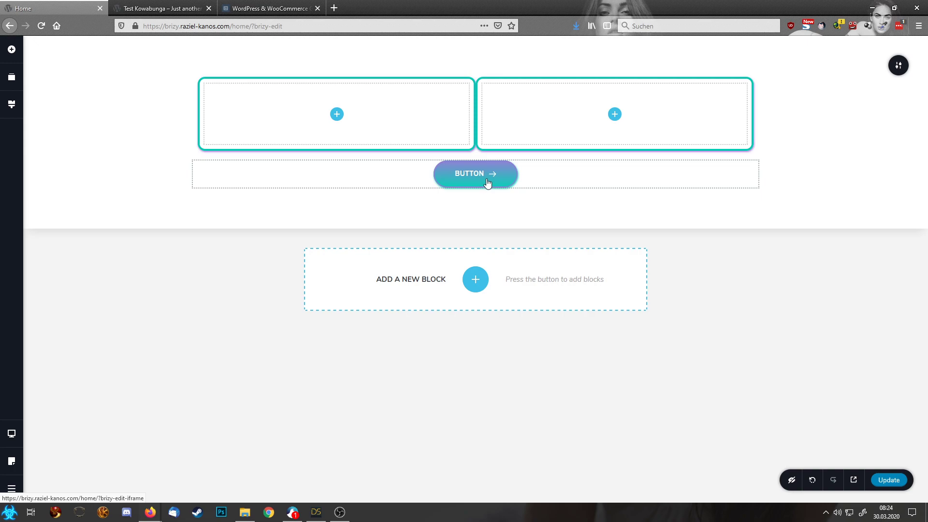
- Add an Image to the left card and move the gradient button into the right card
{"action": "mouse_move", "coordinate": [567, 206]}
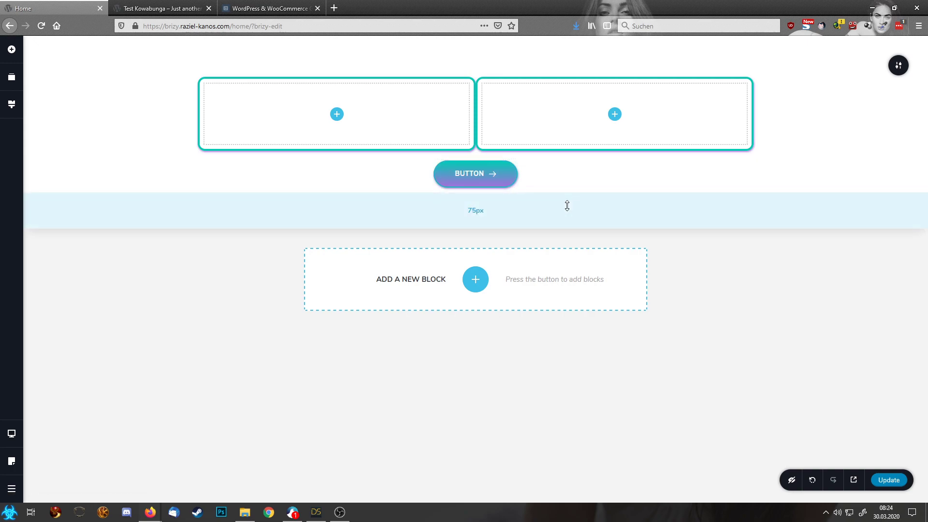
{"action": "left_click", "coordinate": [19, 49]}
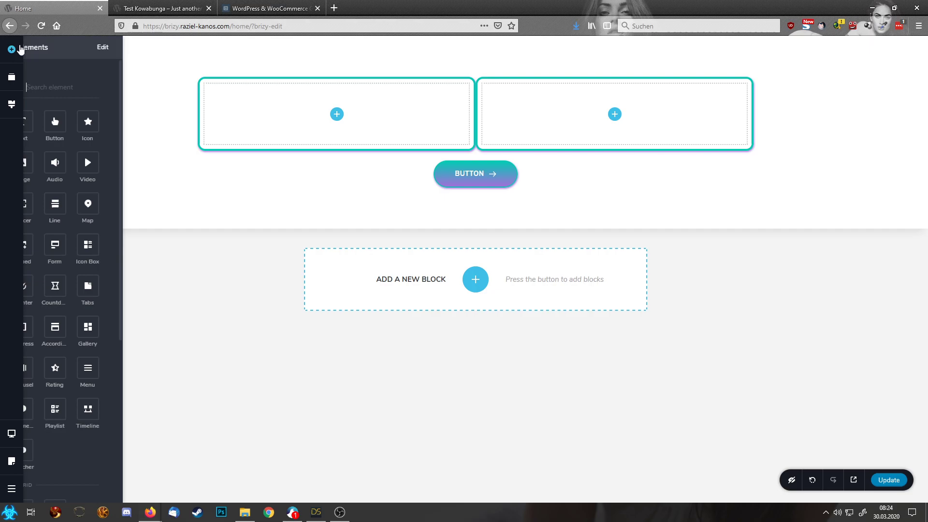
{"action": "left_click_drag", "start_coordinate": [60, 162], "coordinate": [337, 118]}
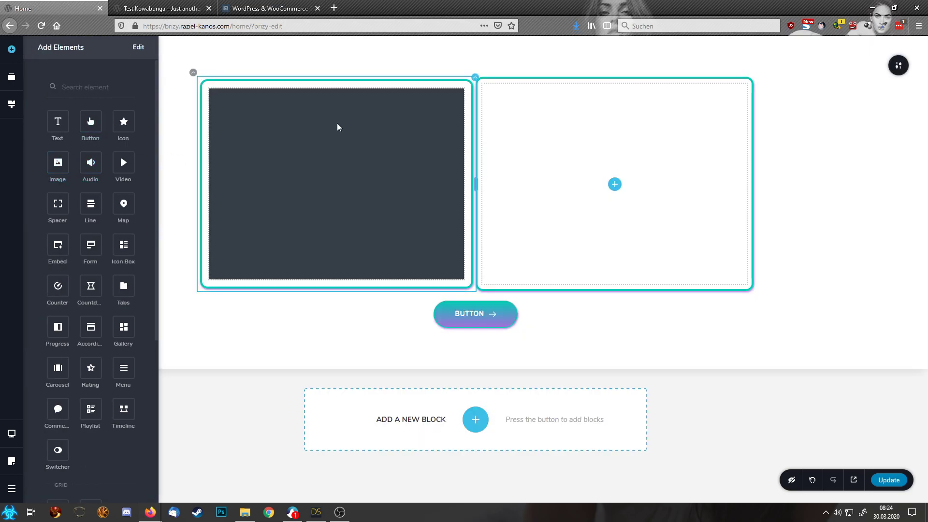
{"action": "left_click_drag", "start_coordinate": [485, 314], "coordinate": [614, 192]}
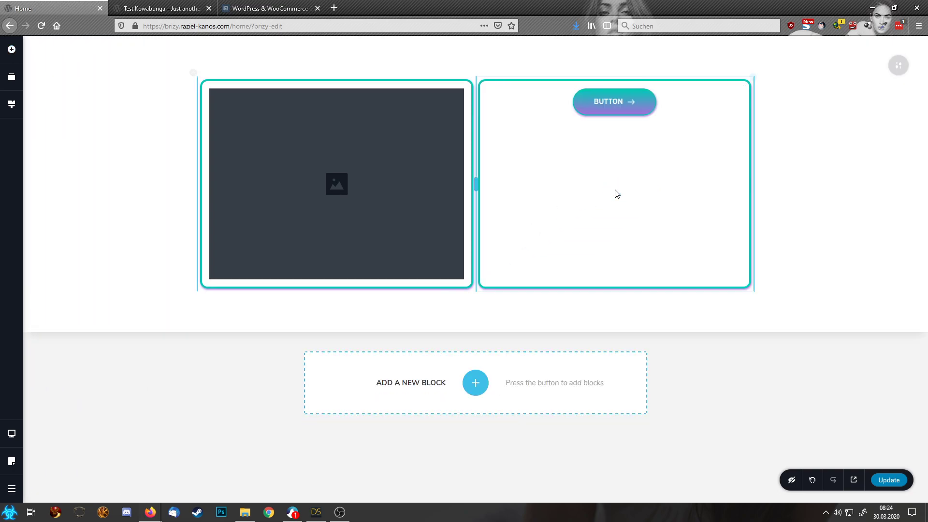
- Give the image a purple outset shadow
{"action": "left_click", "coordinate": [401, 152]}
{"action": "left_click", "coordinate": [296, 296]}
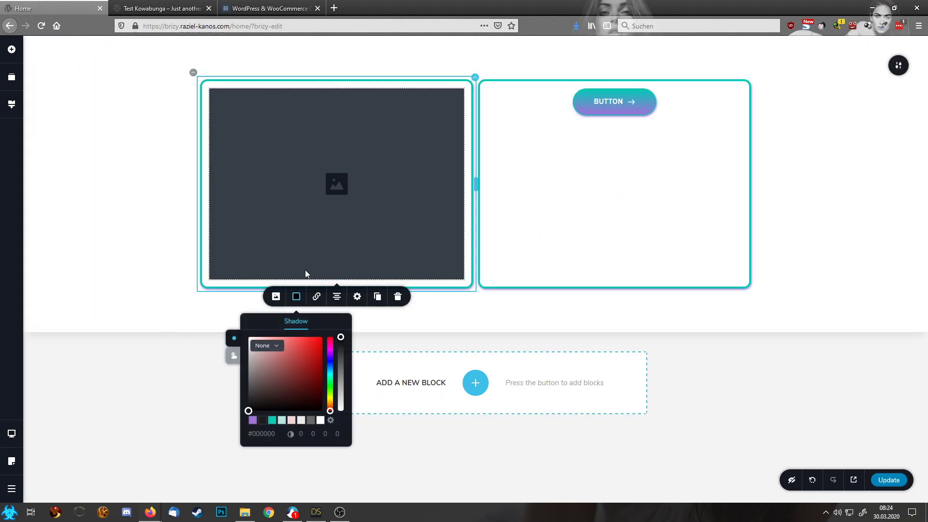
{"action": "left_click", "coordinate": [252, 420]}
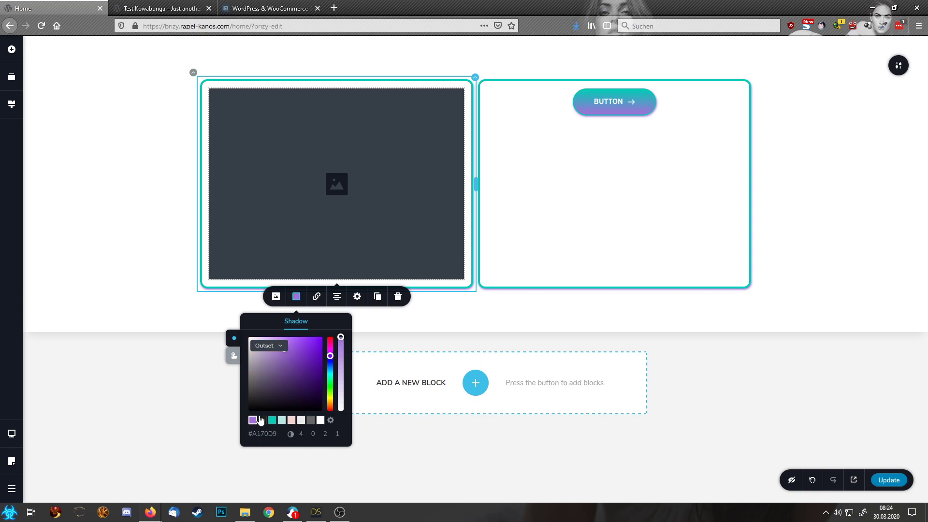
{"action": "left_click", "coordinate": [539, 321]}
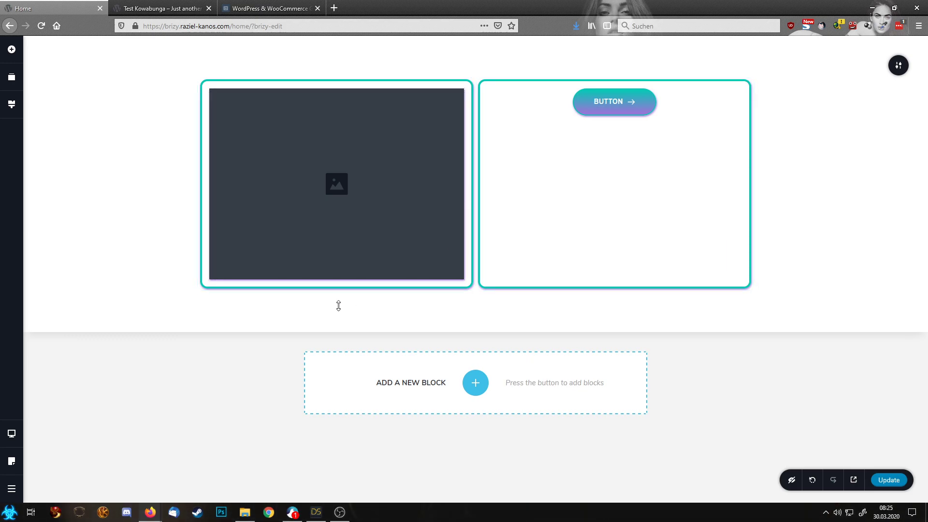
- Save the Home page changes and exit Brizy to the WordPress dashboard
{"action": "mouse_move", "coordinate": [338, 305]}
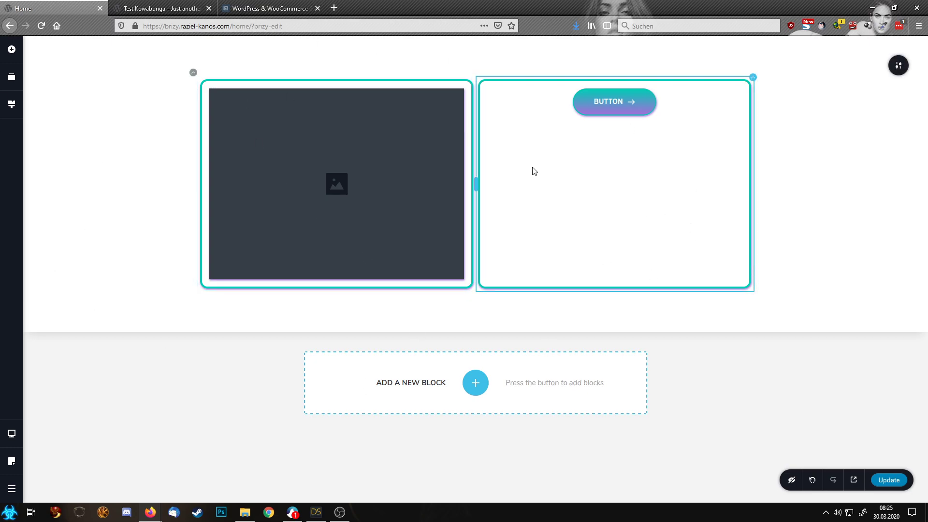
{"action": "mouse_move", "coordinate": [898, 65]}
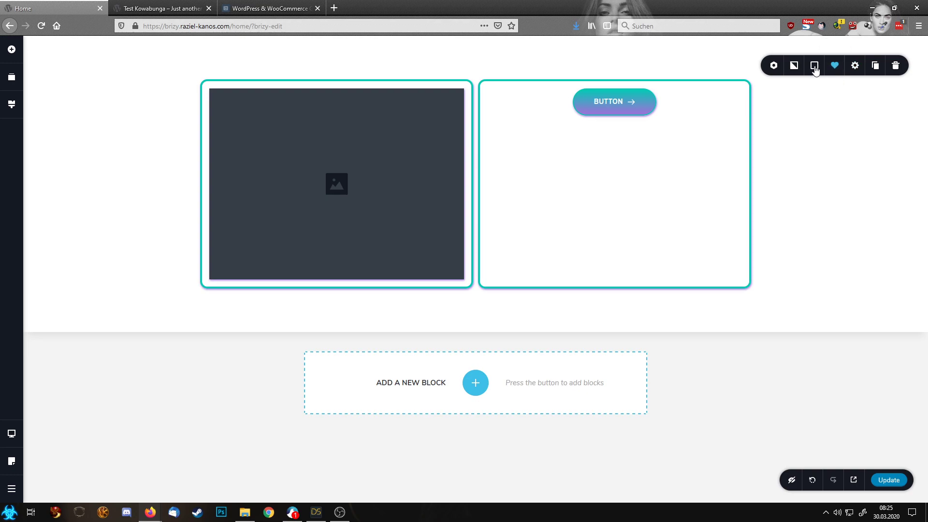
{"action": "left_click", "coordinate": [11, 492]}
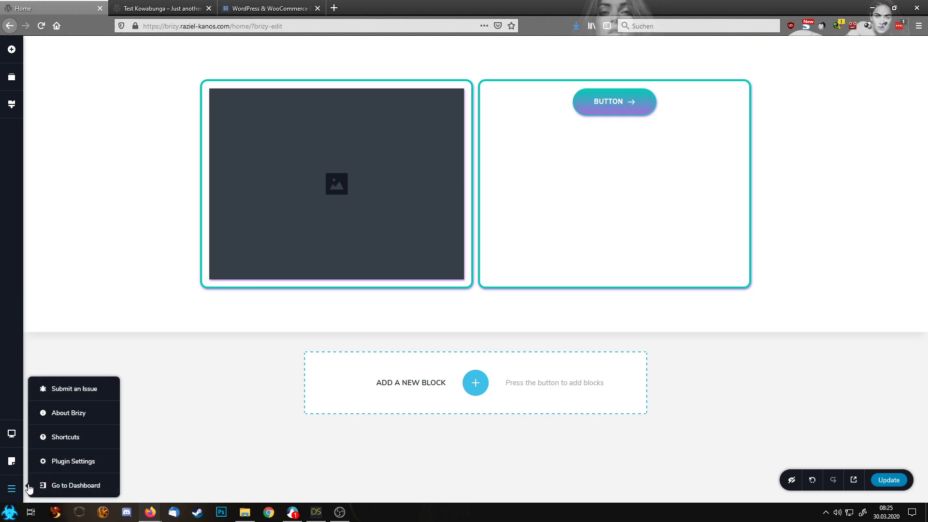
{"action": "left_click", "coordinate": [894, 479]}
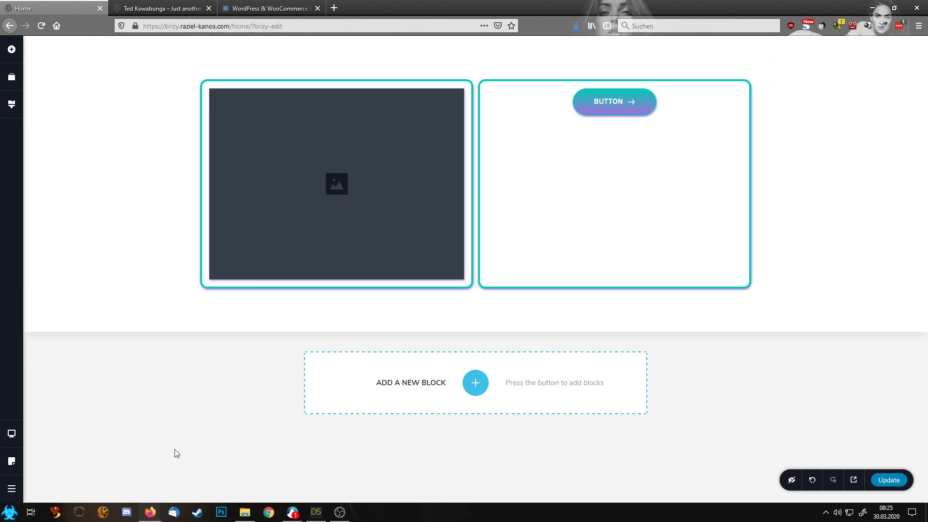
{"action": "left_click", "coordinate": [12, 488]}
{"action": "left_click", "coordinate": [76, 485]}
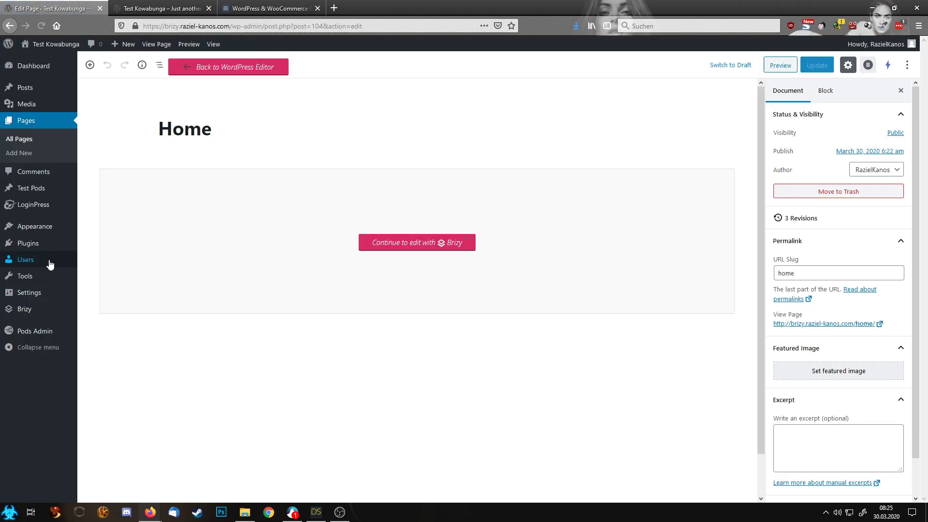
- Create and publish the Brizy template 'New template' for all Posts, then edit it in Brizy
{"action": "mouse_move", "coordinate": [46, 307]}
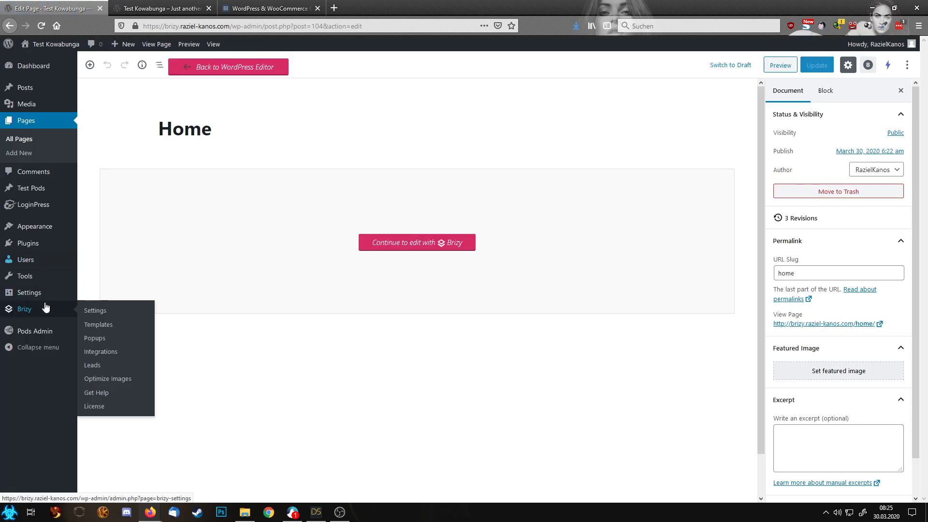
{"action": "left_click", "coordinate": [118, 328]}
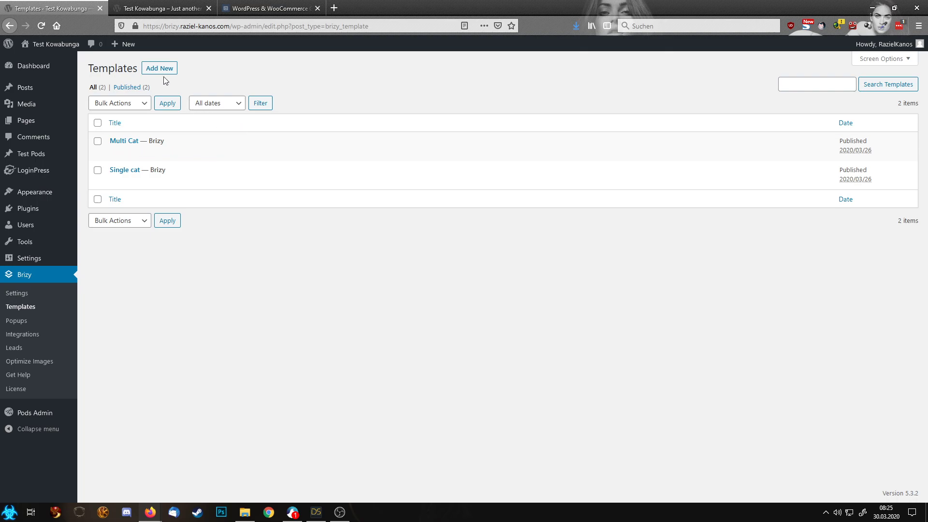
{"action": "left_click", "coordinate": [161, 68]}
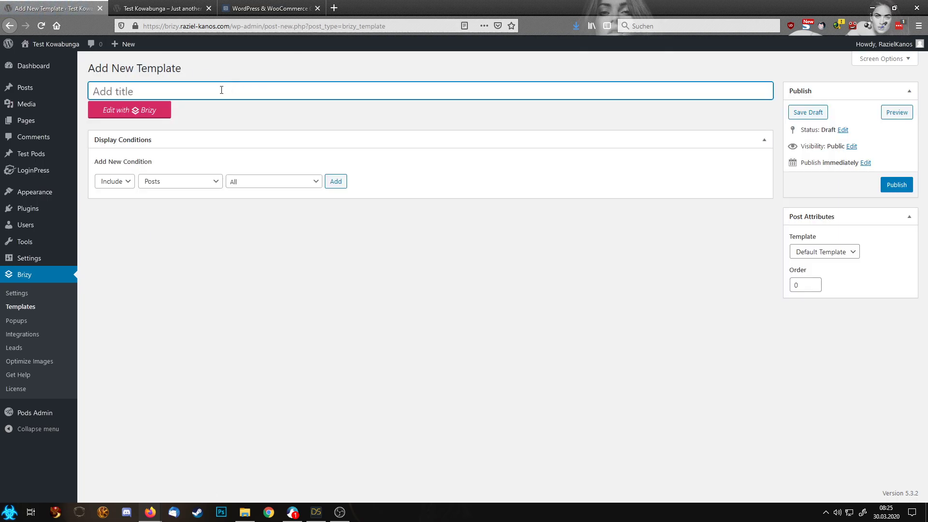
{"action": "type", "text": "New template"}
{"action": "left_click", "coordinate": [335, 181]}
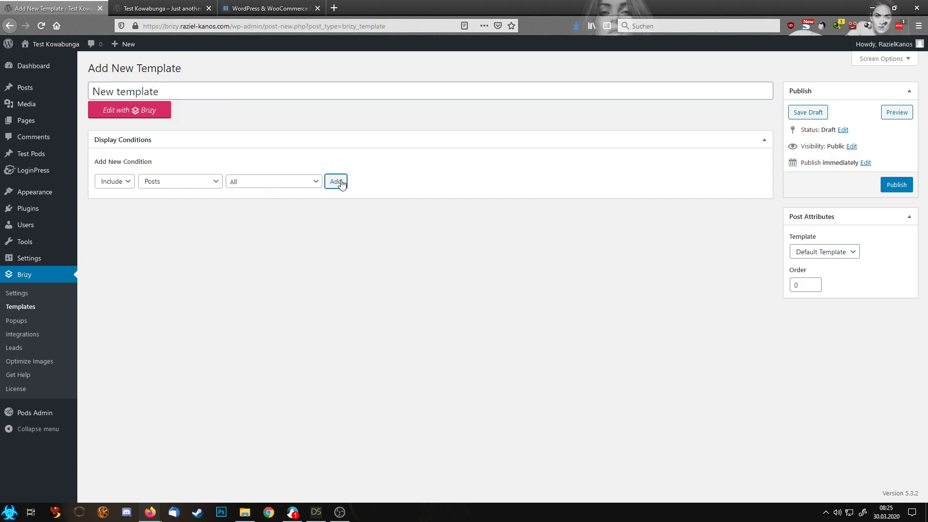
{"action": "left_click", "coordinate": [887, 184]}
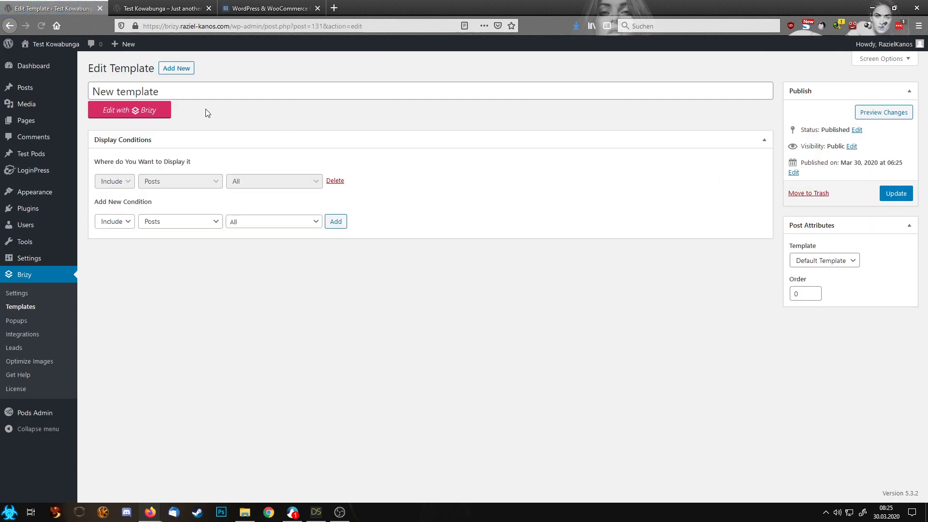
{"action": "left_click", "coordinate": [136, 114]}
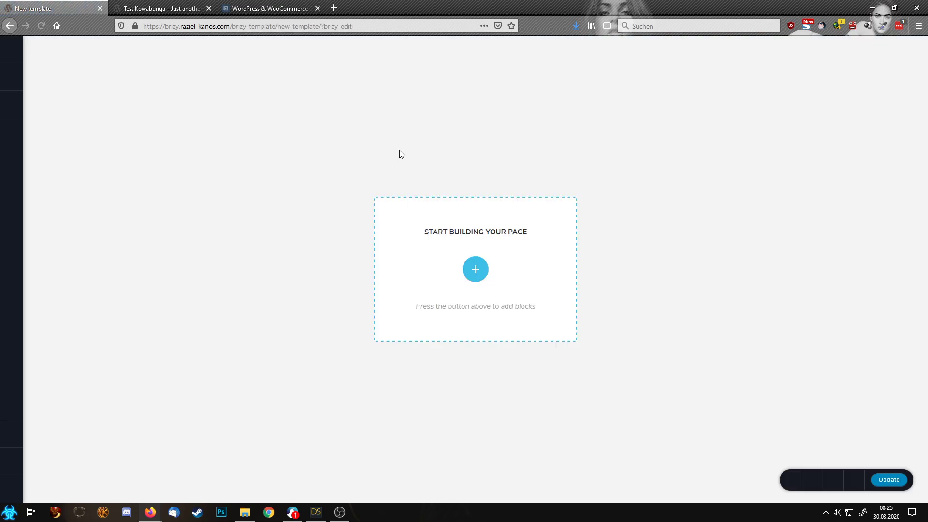
- Add a blank section with the sunset photo as background and Animated parallax
{"action": "left_click", "coordinate": [476, 269]}
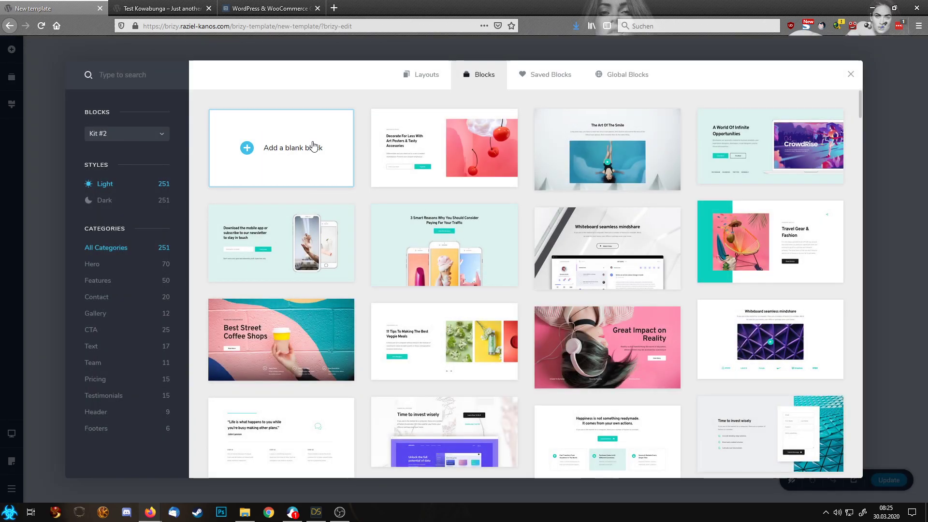
{"action": "left_click", "coordinate": [314, 146]}
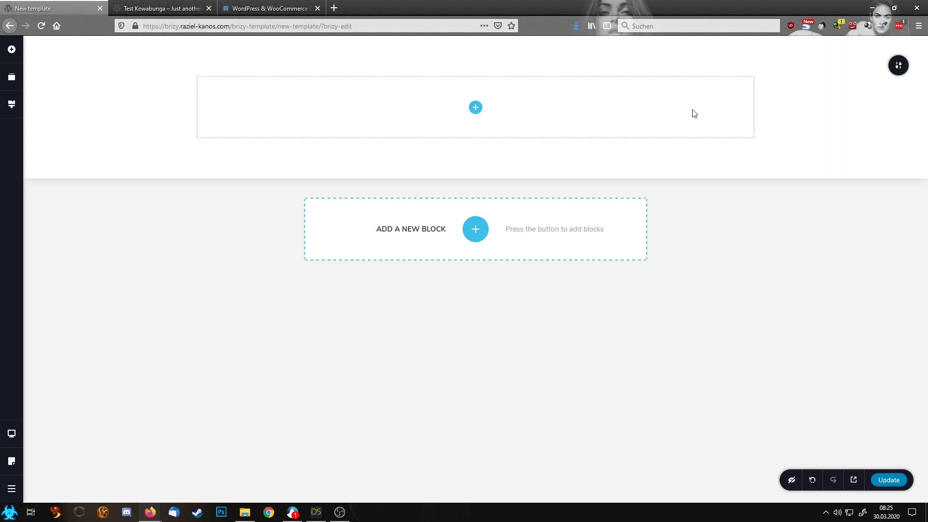
{"action": "left_click", "coordinate": [894, 74]}
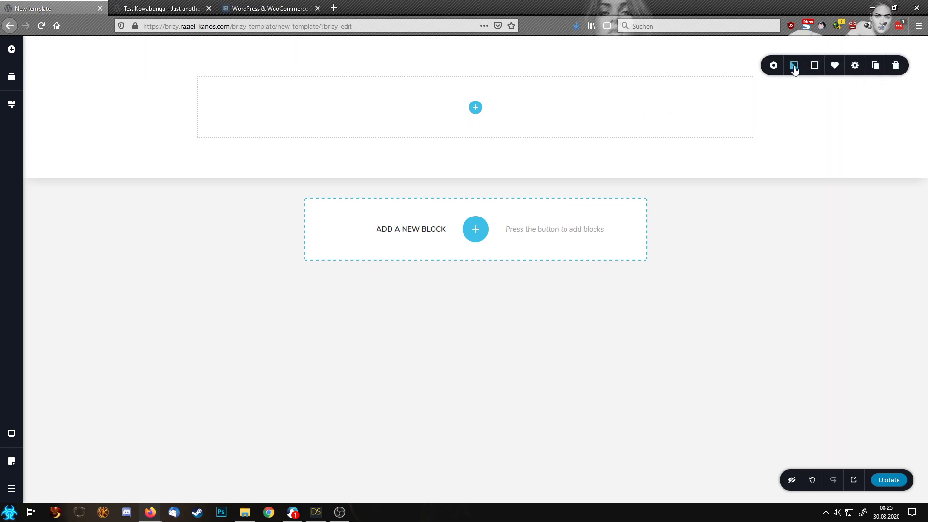
{"action": "left_click", "coordinate": [795, 67]}
{"action": "left_click", "coordinate": [797, 151]}
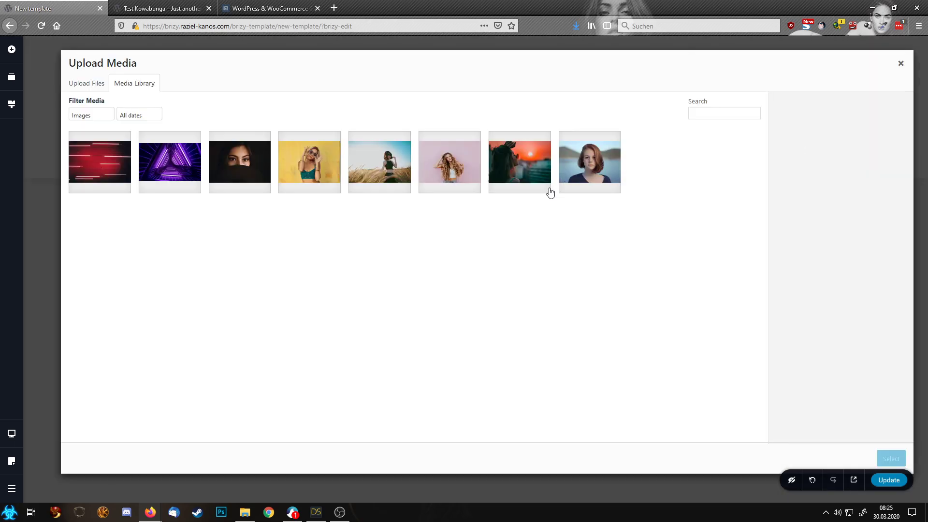
{"action": "left_click", "coordinate": [545, 183]}
{"action": "left_click", "coordinate": [891, 459]}
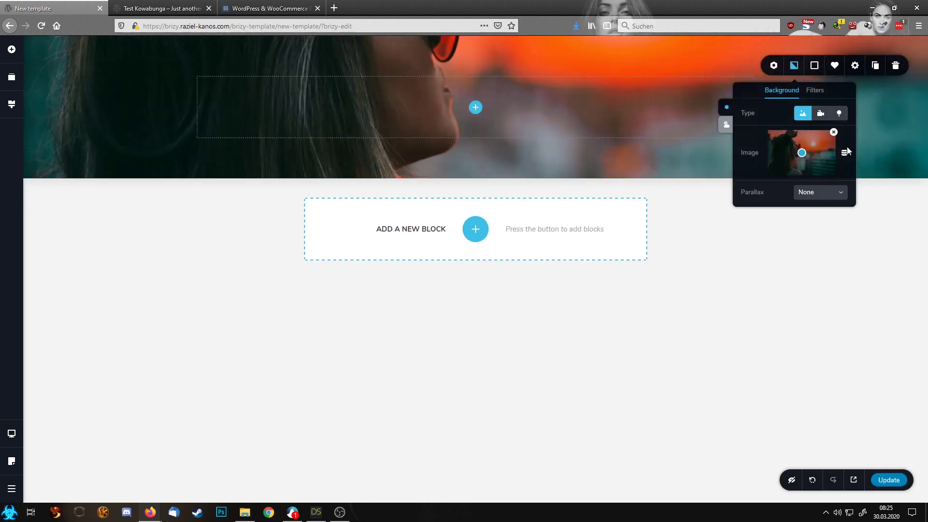
{"action": "left_click", "coordinate": [816, 200]}
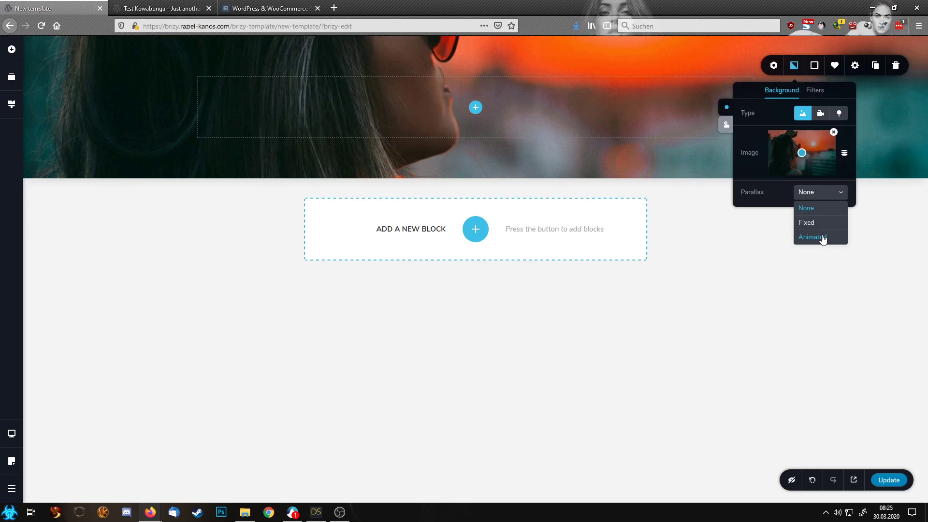
{"action": "left_click", "coordinate": [823, 239]}
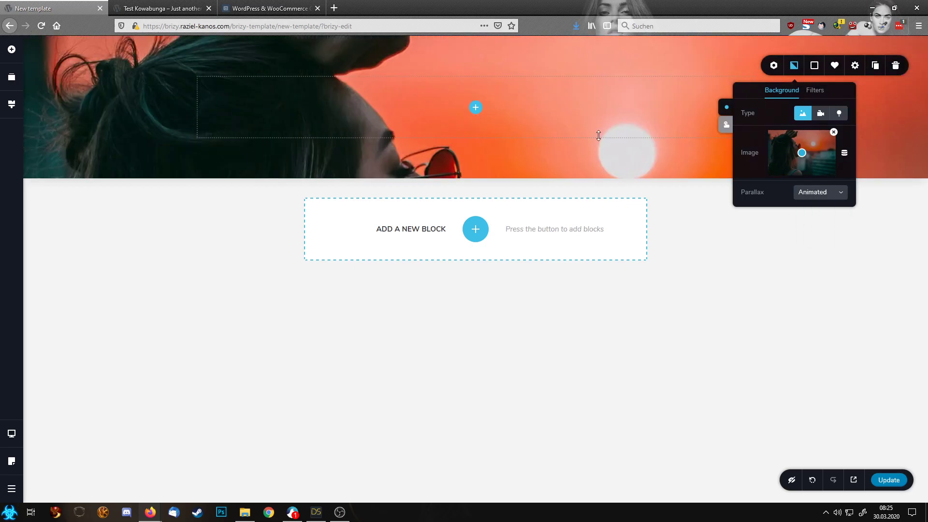
{"action": "left_click", "coordinate": [514, 116]}
{"action": "left_click", "coordinate": [11, 50]}
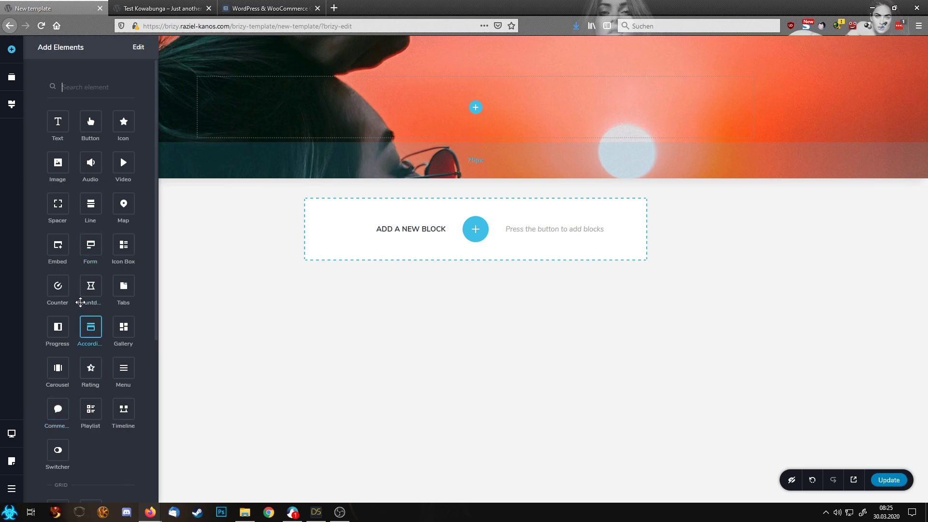
- Drag a Text element into the header and replace its text with the #Post Title field
{"action": "scroll", "coordinate": [89, 296], "scroll_direction": "down", "scroll_amount": 1}
{"action": "scroll", "coordinate": [79, 193], "scroll_direction": "up", "scroll_amount": 1}
{"action": "left_click_drag", "start_coordinate": [58, 121], "coordinate": [474, 109]}
{"action": "left_click", "coordinate": [474, 86]}
{"action": "triple_click", "coordinate": [474, 85]}
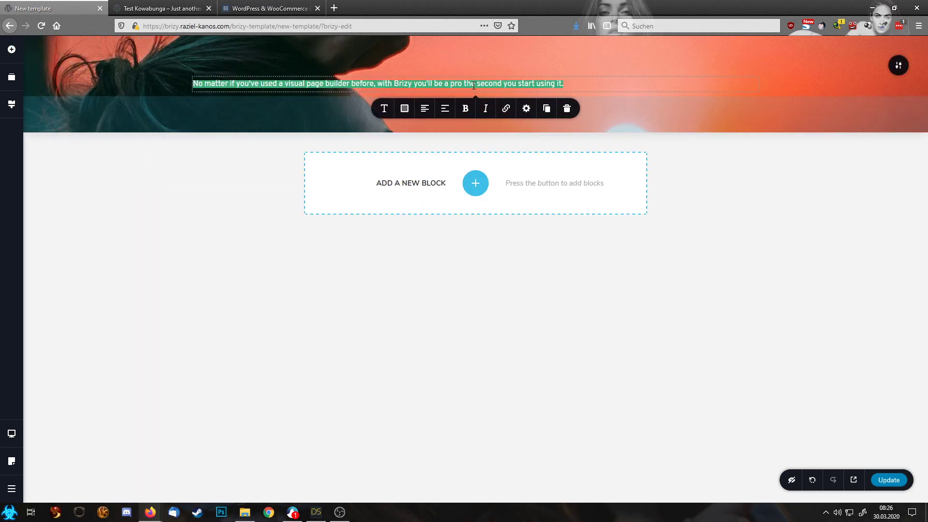
{"action": "type", "text": "#"}
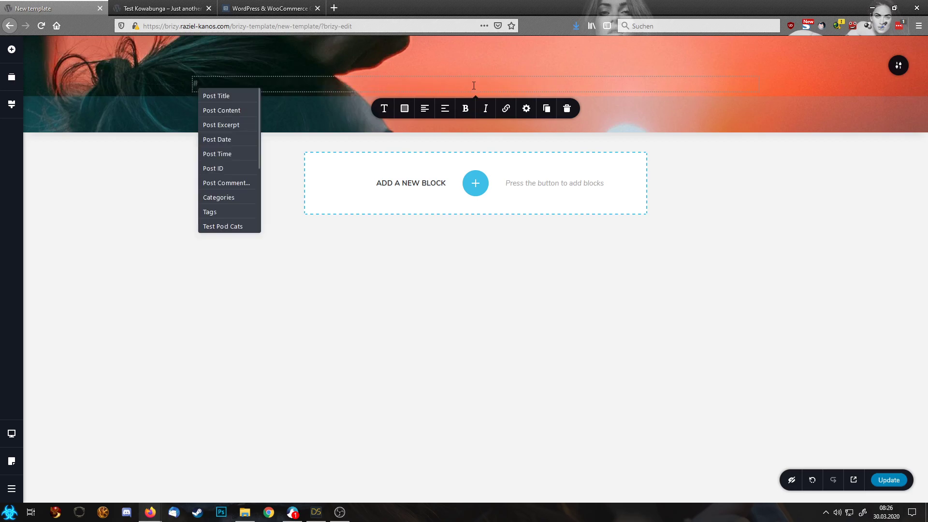
{"action": "left_click", "coordinate": [218, 93]}
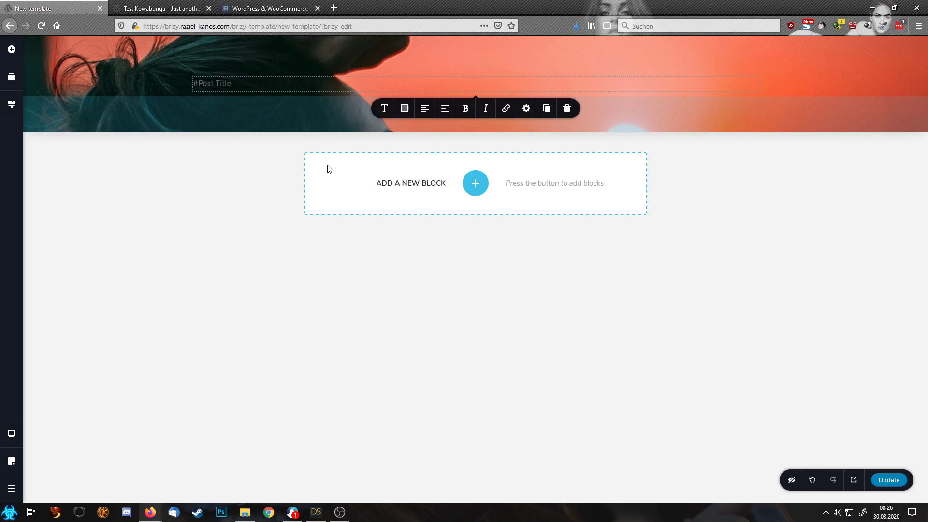
- Center the title, make it Heading 1, and colour it teal #05CAB6
{"action": "left_click", "coordinate": [430, 116]}
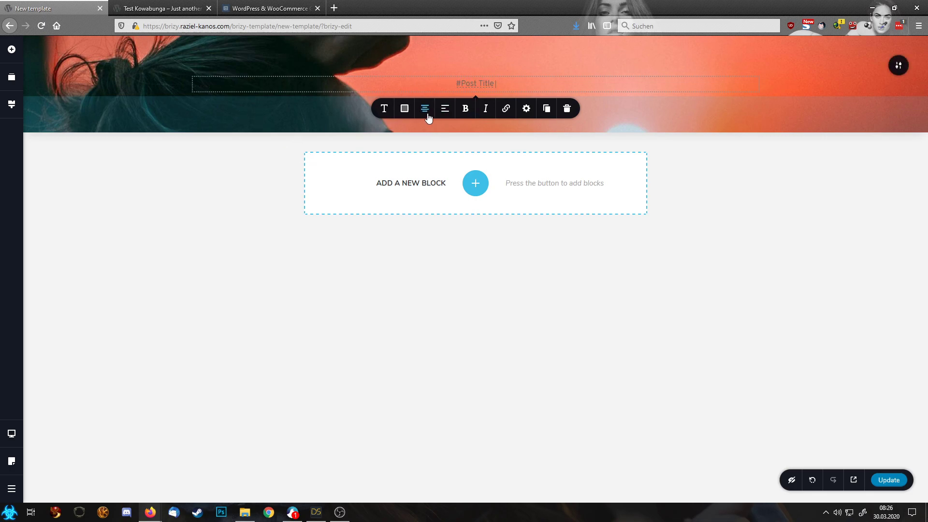
{"action": "left_click", "coordinate": [384, 109]}
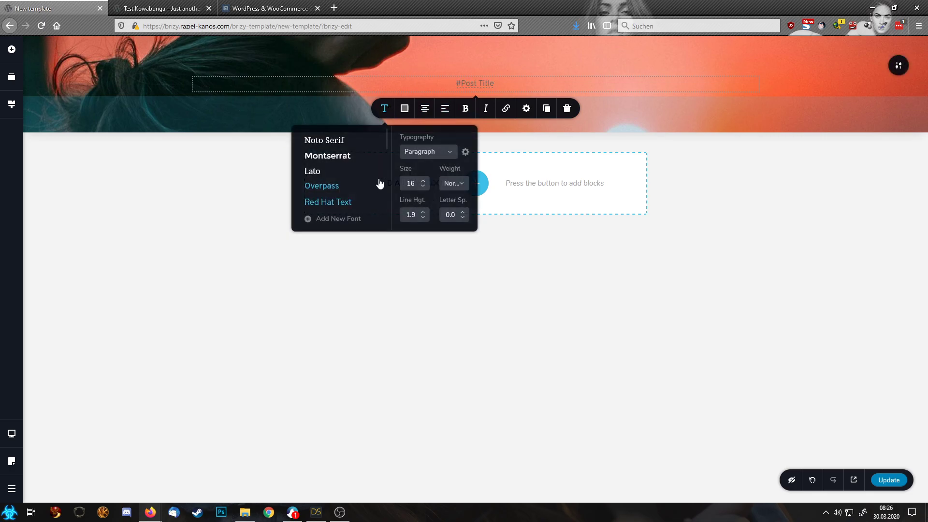
{"action": "left_click", "coordinate": [428, 153]}
{"action": "left_click", "coordinate": [427, 224]}
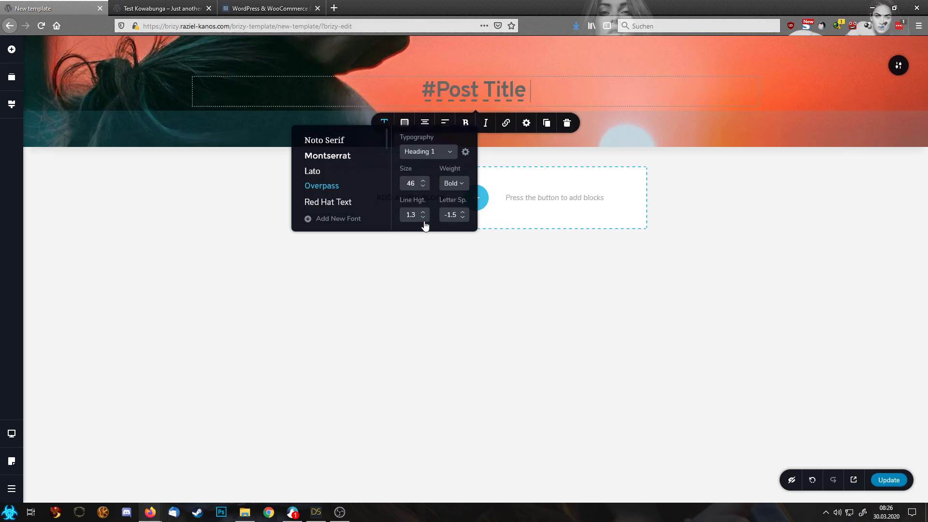
{"action": "left_click", "coordinate": [404, 123]}
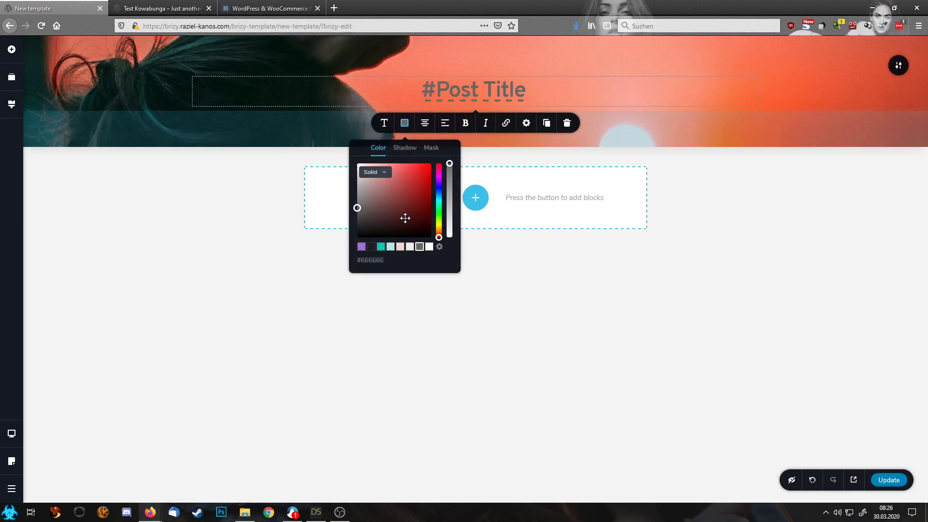
{"action": "left_click", "coordinate": [380, 247]}
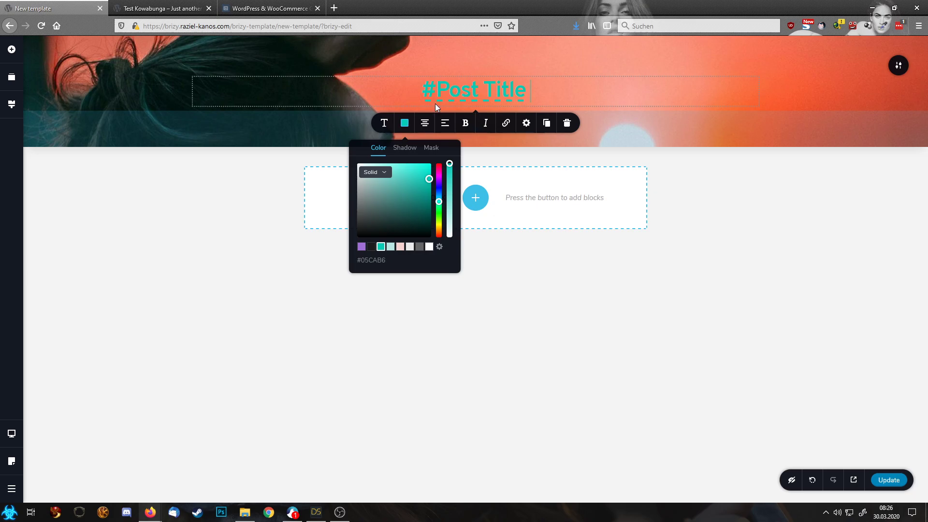
- Place a Post Info element under the post title
{"action": "left_click", "coordinate": [11, 50]}
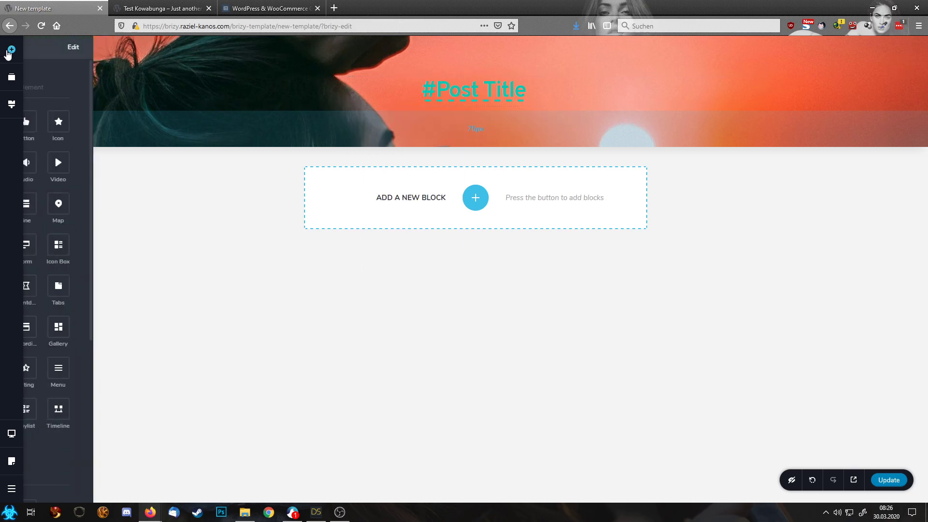
{"action": "scroll", "coordinate": [92, 372], "scroll_direction": "down", "scroll_amount": 3}
{"action": "scroll", "coordinate": [93, 372], "scroll_direction": "down", "scroll_amount": 3}
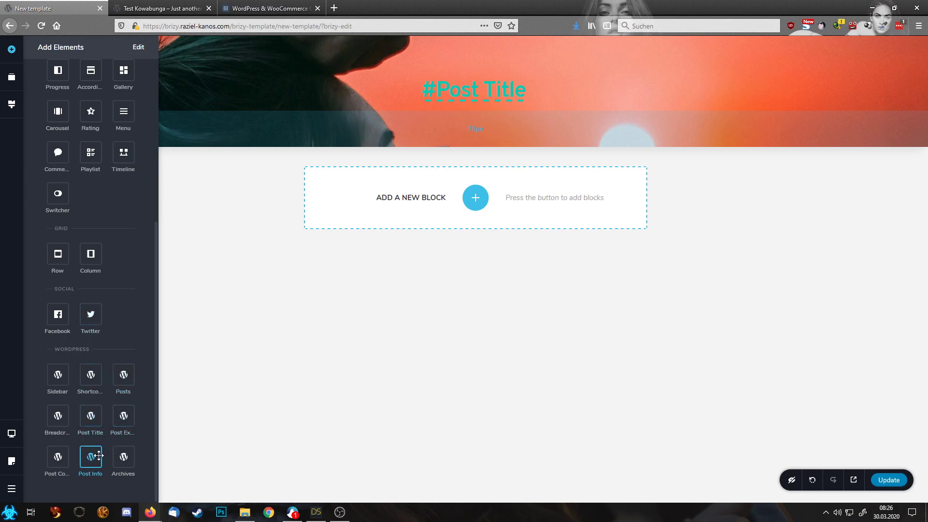
{"action": "left_click_drag", "start_coordinate": [98, 455], "coordinate": [465, 108]}
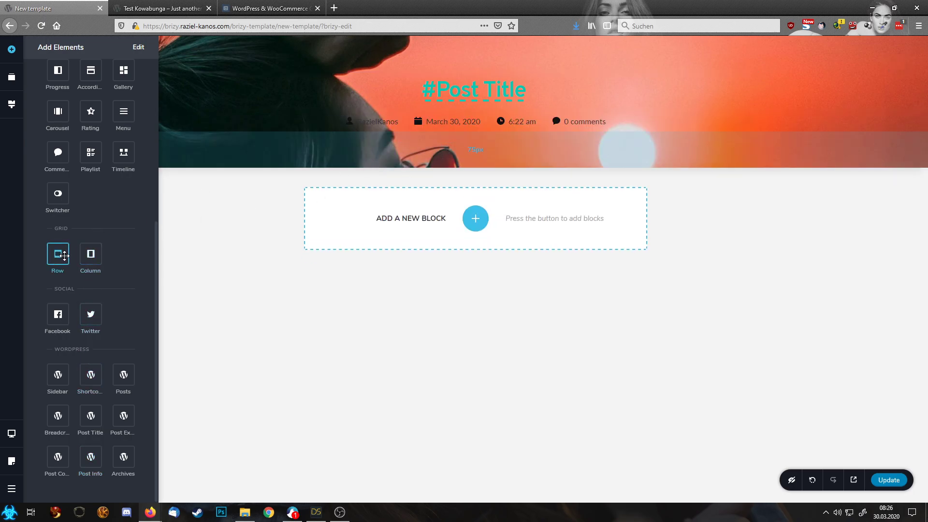
- Add a row to the header and duplicate its right column to make three columns
{"action": "left_click_drag", "start_coordinate": [64, 255], "coordinate": [459, 130]}
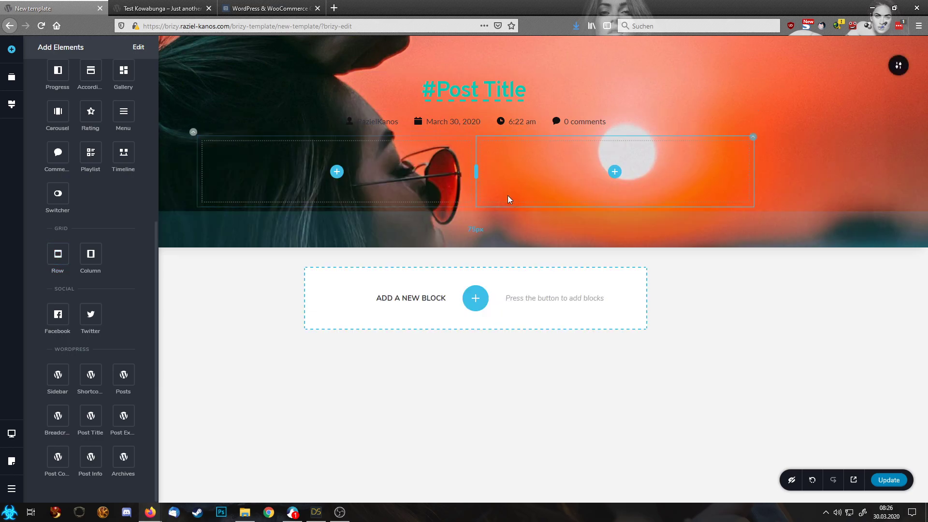
{"action": "left_click", "coordinate": [749, 141]}
{"action": "left_click", "coordinate": [793, 162]}
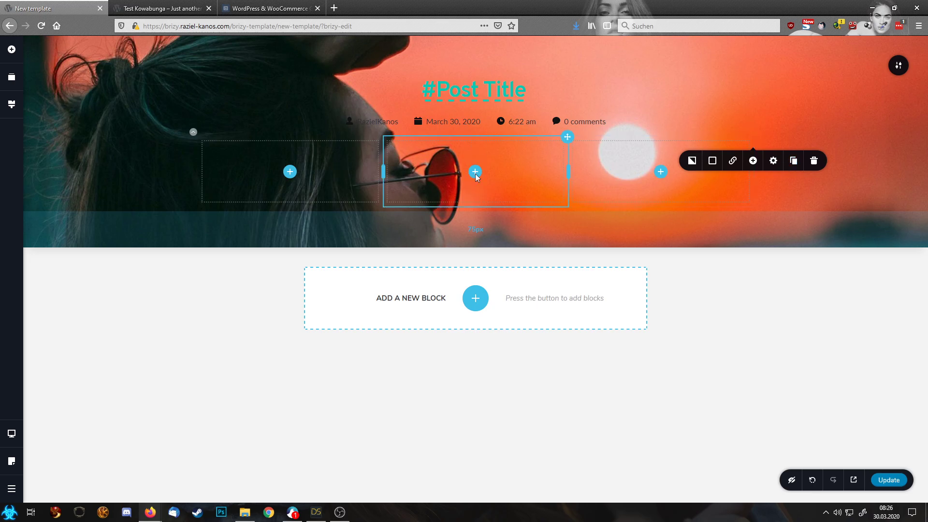
- Put a Post Excerpt element into the middle column
{"action": "left_click", "coordinate": [12, 49]}
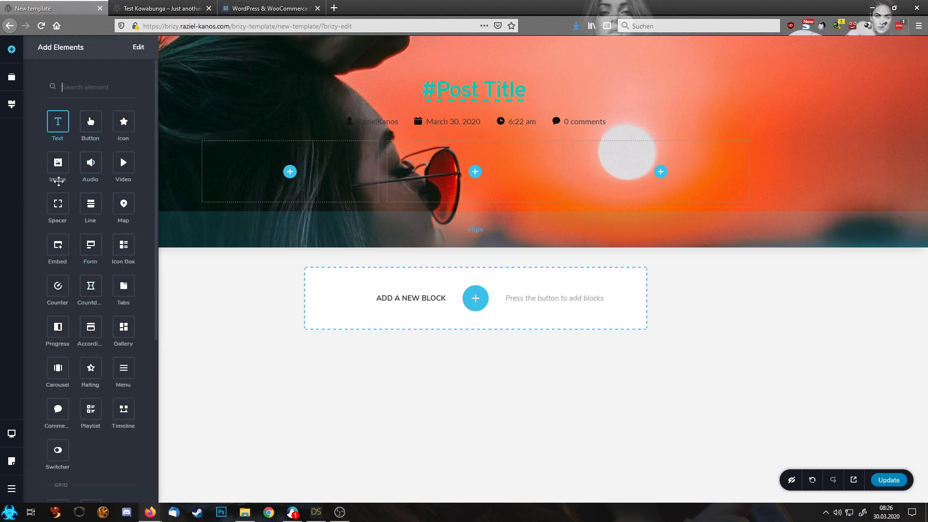
{"action": "scroll", "coordinate": [91, 319], "scroll_direction": "down", "scroll_amount": 5}
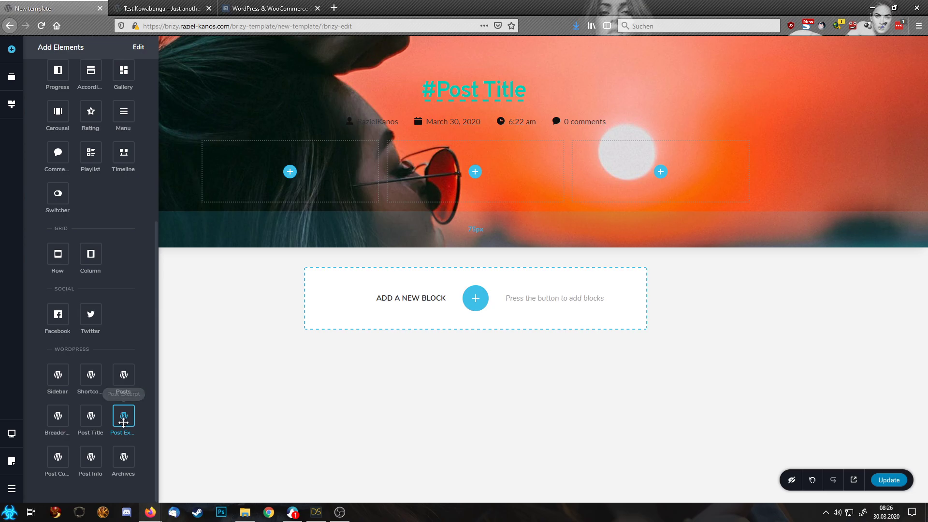
{"action": "left_click_drag", "start_coordinate": [123, 423], "coordinate": [480, 172]}
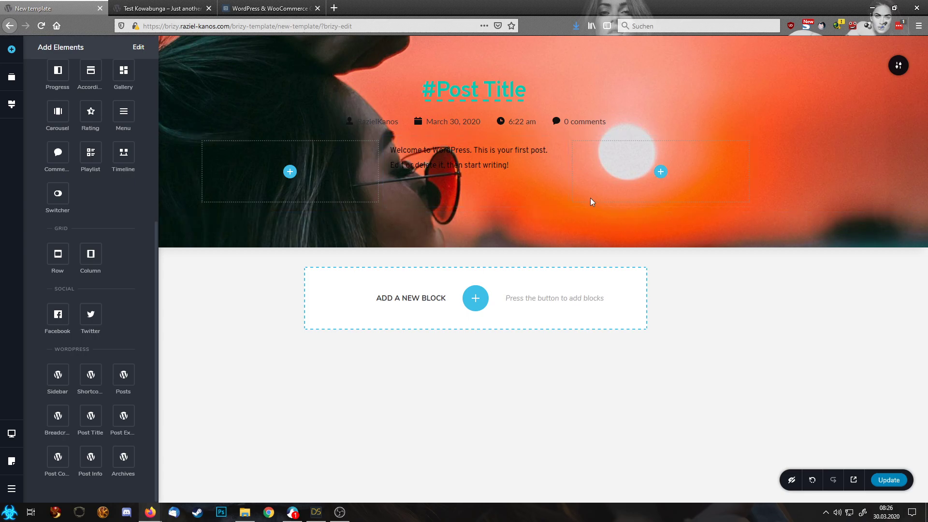
{"action": "left_click", "coordinate": [474, 187]}
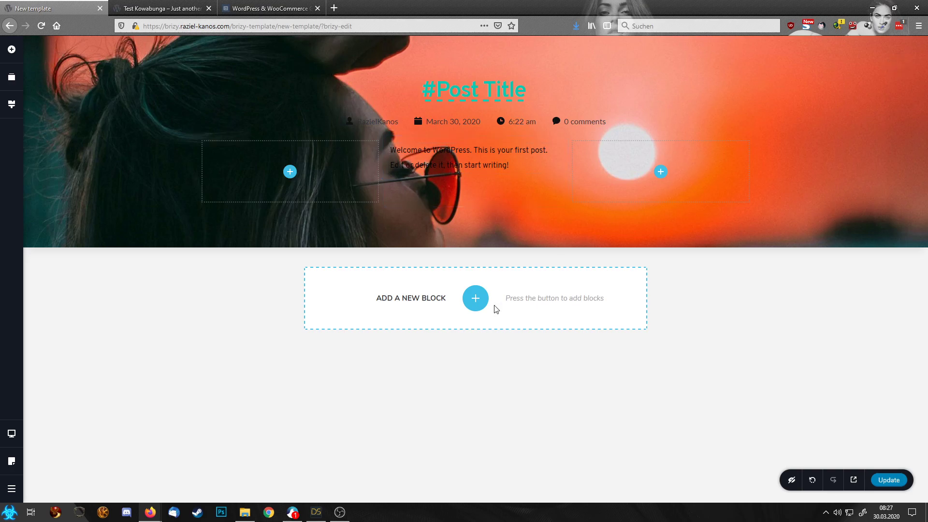
- Insert the saved image-and-button block from Saved Blocks
{"action": "left_click", "coordinate": [476, 299]}
{"action": "left_click", "coordinate": [550, 78]}
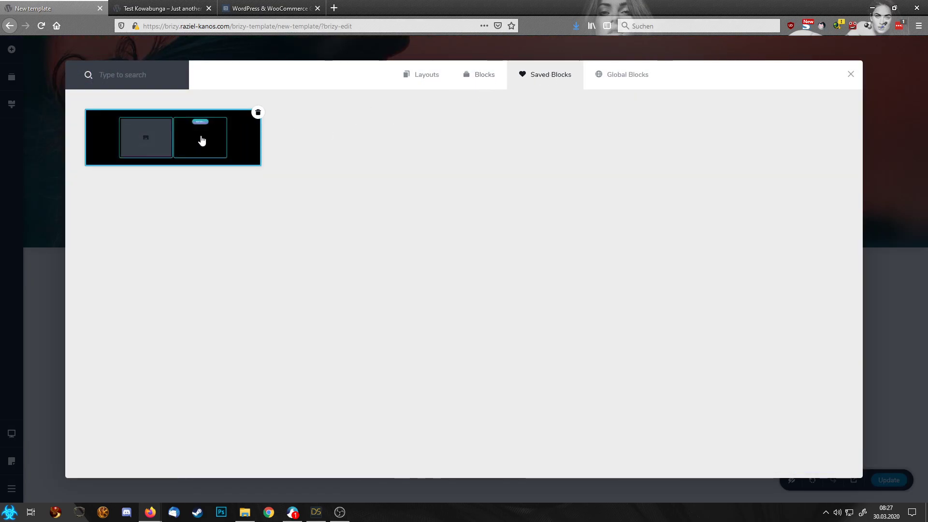
{"action": "left_click", "coordinate": [203, 140]}
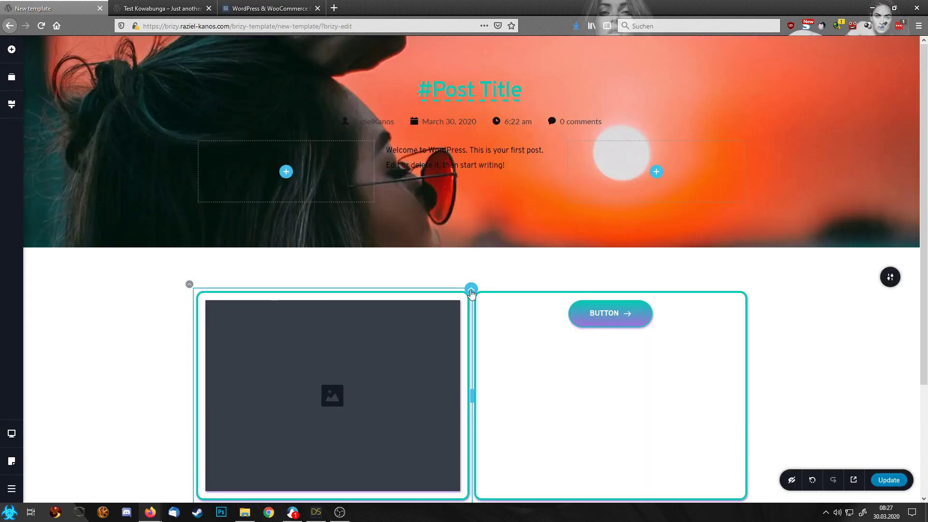
- Paste the bordered column's teal rounded style onto the excerpt column and move the gradient button into the header
{"action": "right_click", "coordinate": [472, 292]}
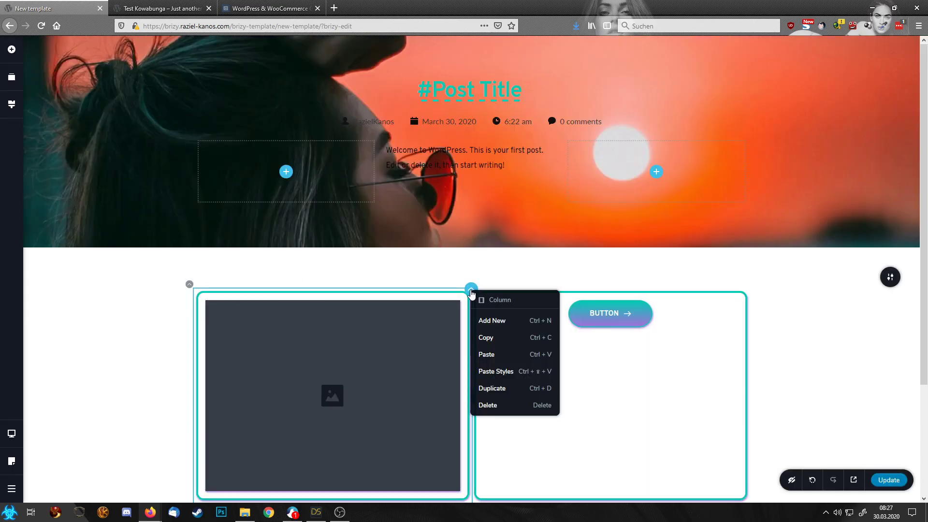
{"action": "left_click", "coordinate": [488, 339]}
{"action": "right_click", "coordinate": [563, 142]}
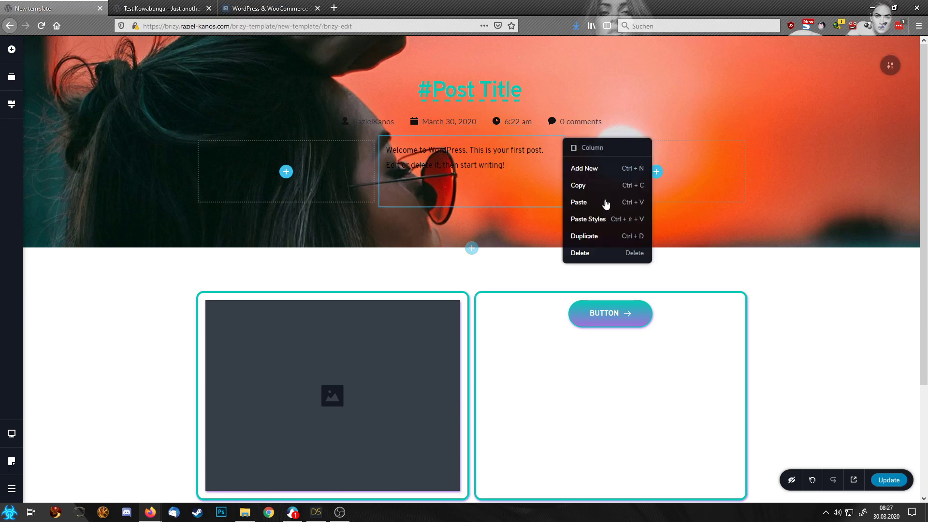
{"action": "left_click", "coordinate": [590, 219]}
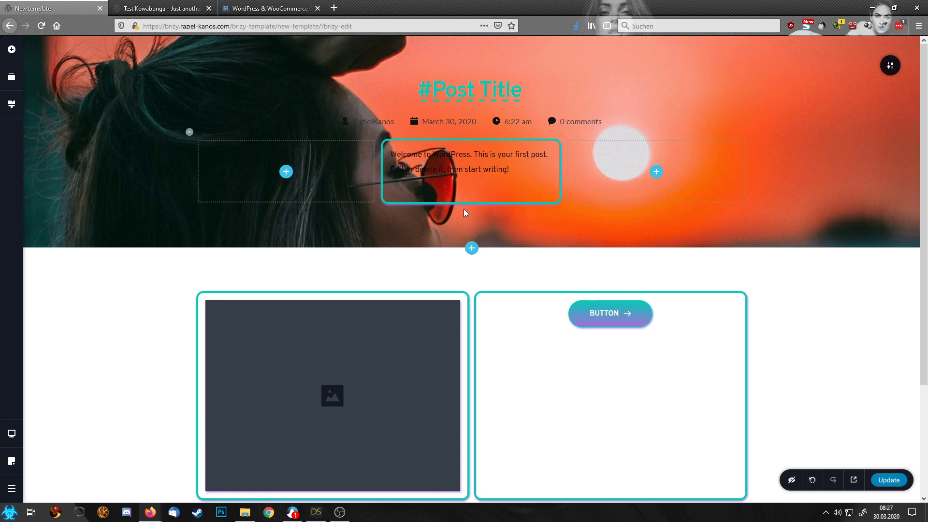
{"action": "left_click_drag", "start_coordinate": [611, 315], "coordinate": [465, 216]}
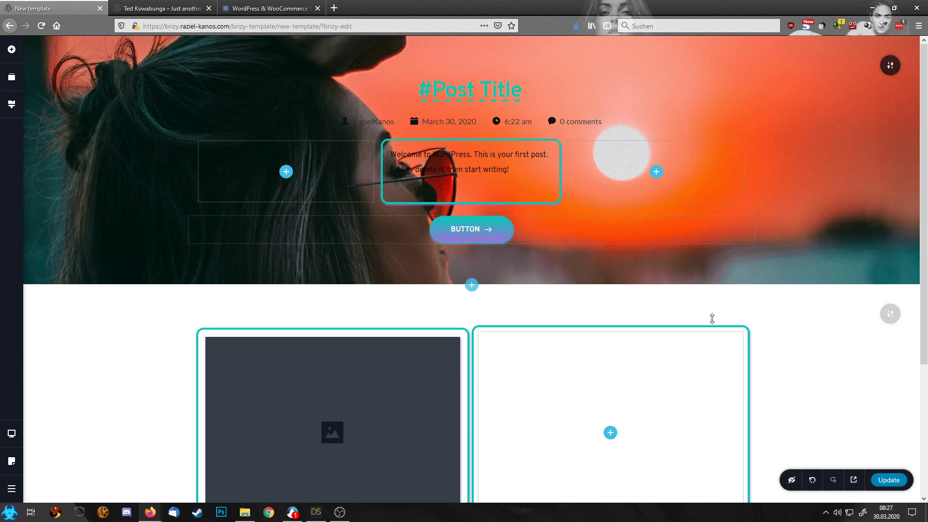
{"action": "mouse_move", "coordinate": [890, 314]}
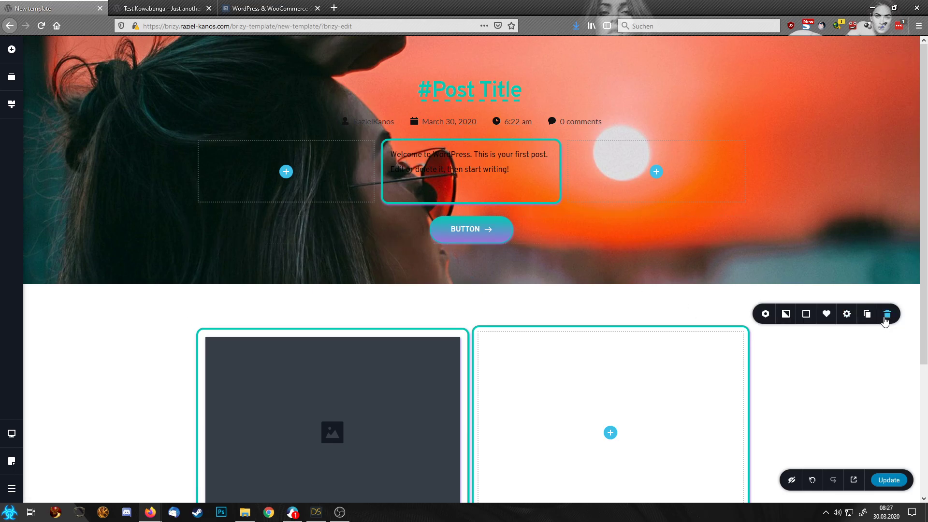
- Delete the two-column image section and insert the Kit #2 sneaker-and-phone mockup block
{"action": "left_click", "coordinate": [887, 315]}
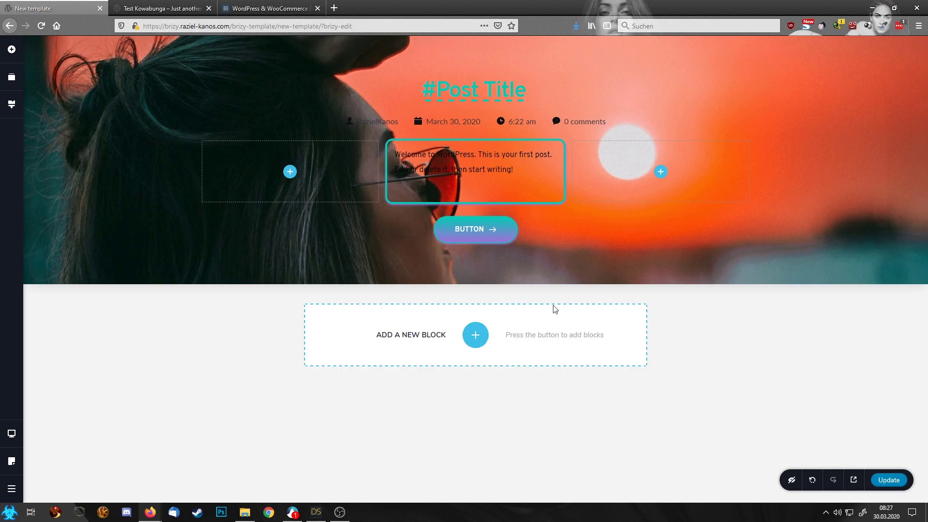
{"action": "left_click", "coordinate": [476, 335]}
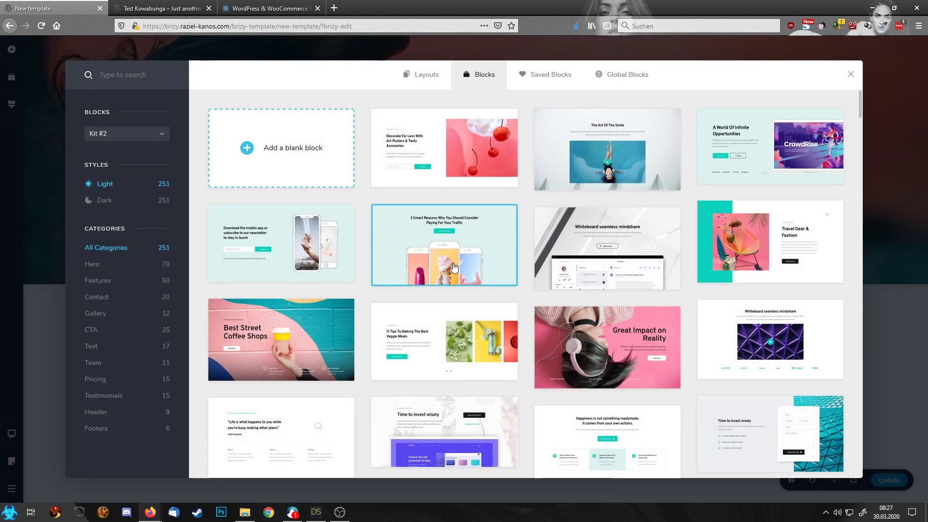
{"action": "scroll", "coordinate": [454, 267], "scroll_direction": "down", "scroll_amount": 3}
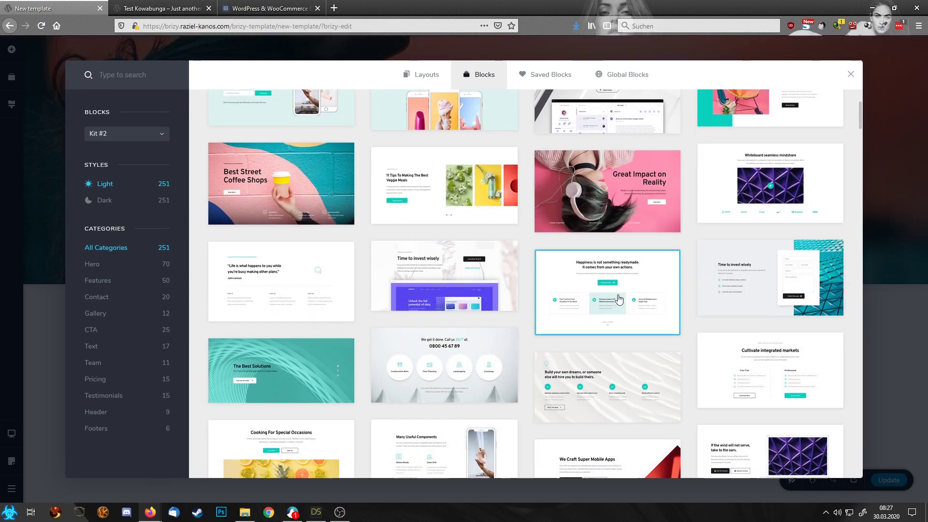
{"action": "scroll", "coordinate": [618, 300], "scroll_direction": "down", "scroll_amount": 7}
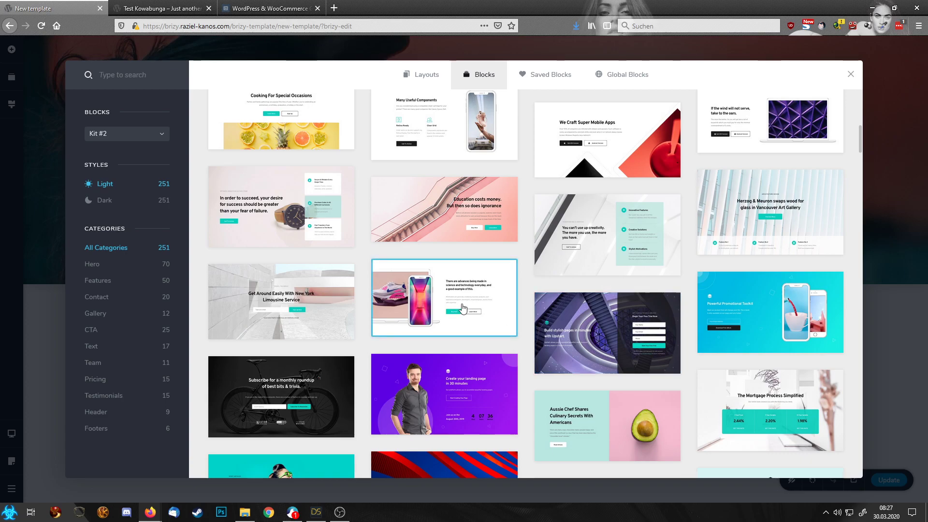
{"action": "left_click", "coordinate": [463, 309]}
{"action": "scroll", "coordinate": [585, 340], "scroll_direction": "down", "scroll_amount": 3}
{"action": "scroll", "coordinate": [586, 340], "scroll_direction": "down", "scroll_amount": 2}
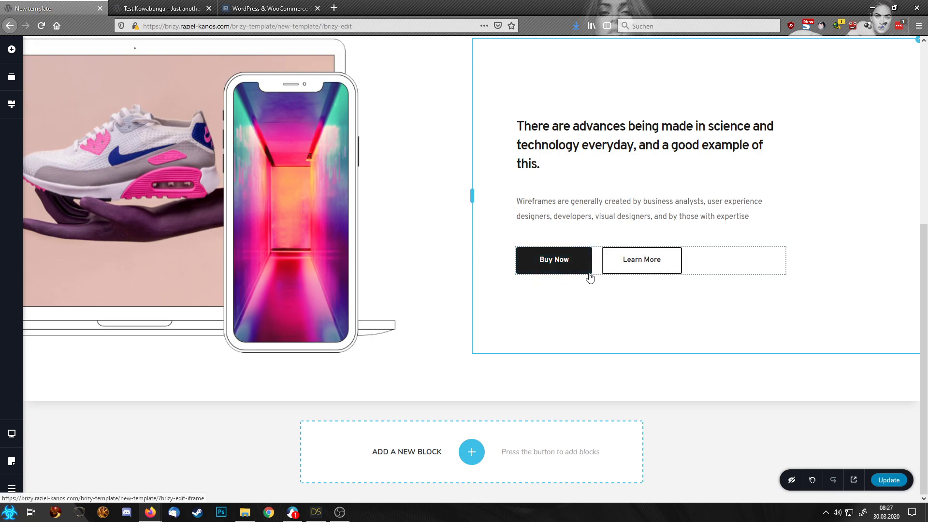
{"action": "scroll", "coordinate": [670, 226], "scroll_direction": "up", "scroll_amount": 3}
{"action": "scroll", "coordinate": [669, 226], "scroll_direction": "down", "scroll_amount": 2}
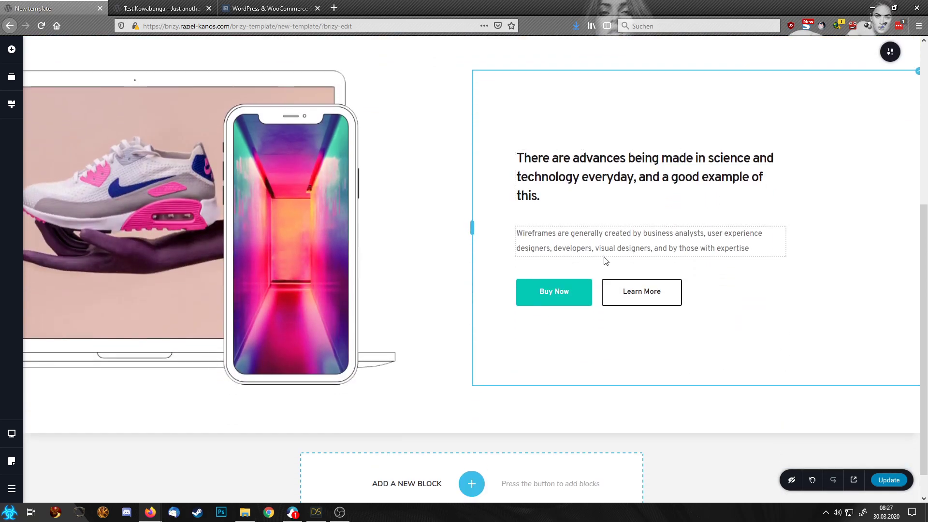
- Insert the saved turquoise-bordered design block from Saved Blocks
{"action": "left_click", "coordinate": [472, 484]}
{"action": "left_click", "coordinate": [561, 88]}
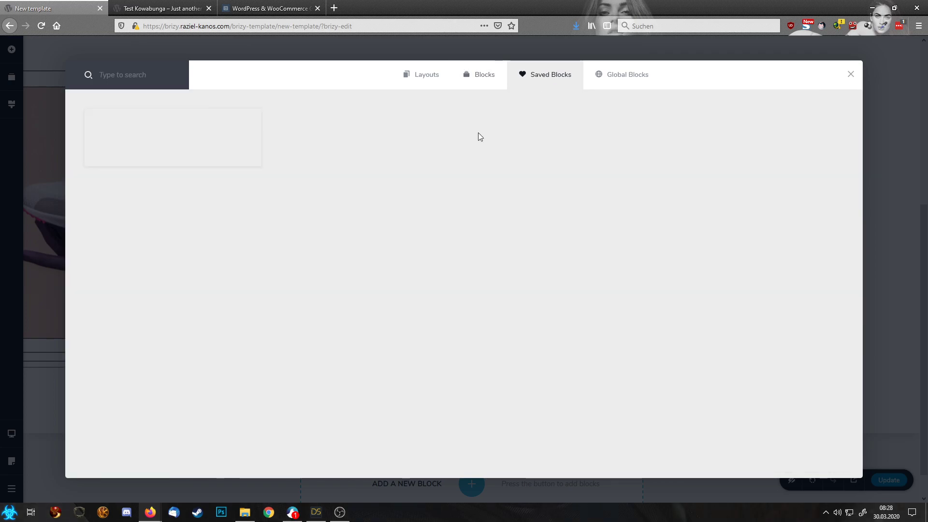
{"action": "left_click", "coordinate": [232, 145]}
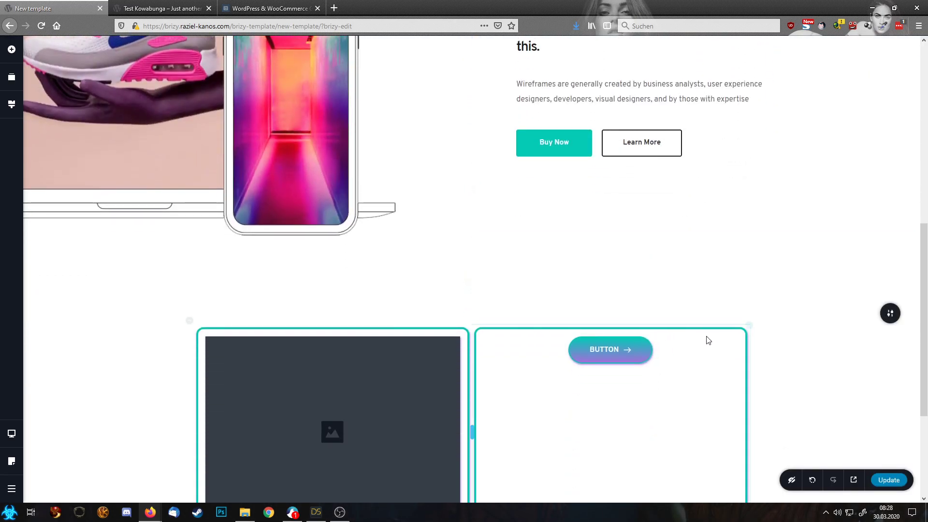
- Move the gradient BUTTON above Buy Now, left-align it and duplicate it
{"action": "left_click_drag", "start_coordinate": [600, 350], "coordinate": [570, 130]}
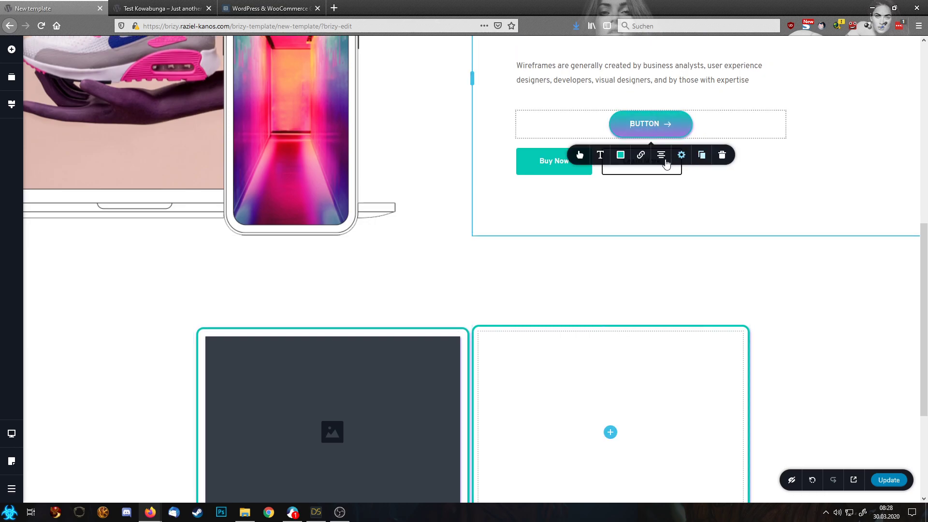
{"action": "left_click", "coordinate": [660, 161]}
{"action": "left_click", "coordinate": [664, 158]}
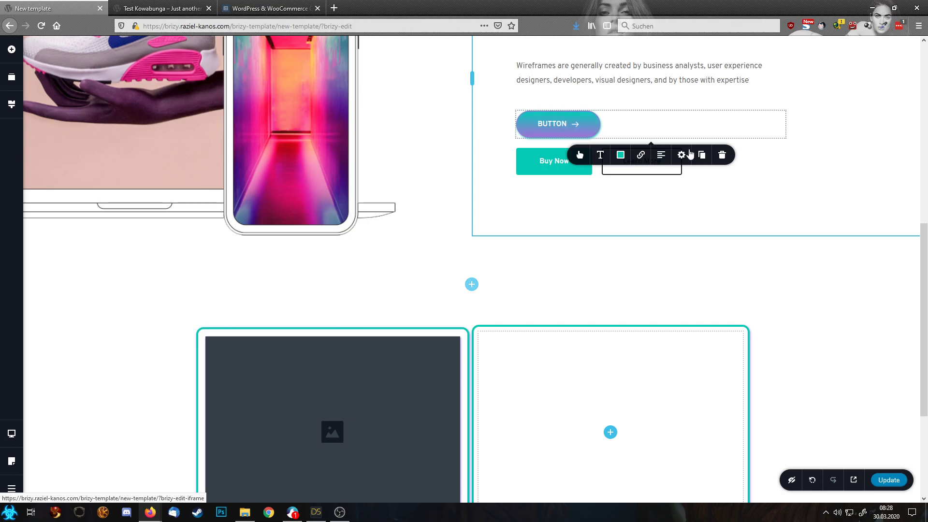
{"action": "left_click", "coordinate": [702, 155]}
- Delete the Buy Now and Learn More buttons
{"action": "left_click", "coordinate": [573, 165]}
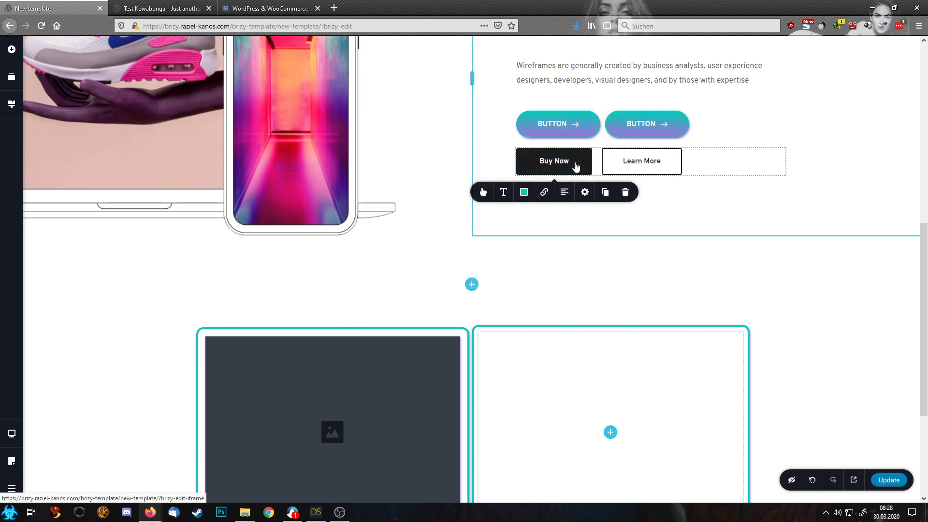
{"action": "left_click", "coordinate": [628, 192]}
{"action": "left_click", "coordinate": [574, 158]}
{"action": "left_click", "coordinate": [629, 192]}
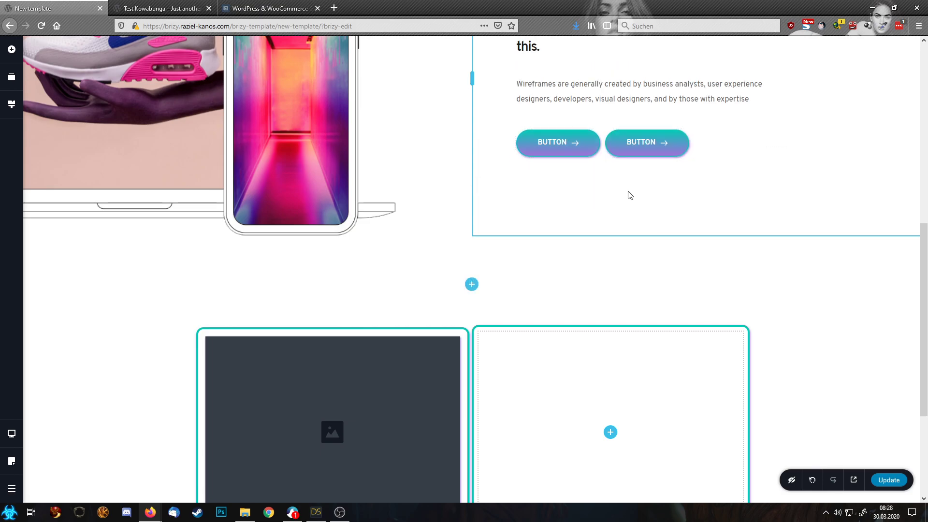
{"action": "scroll", "coordinate": [712, 185], "scroll_direction": "up", "scroll_amount": 3}
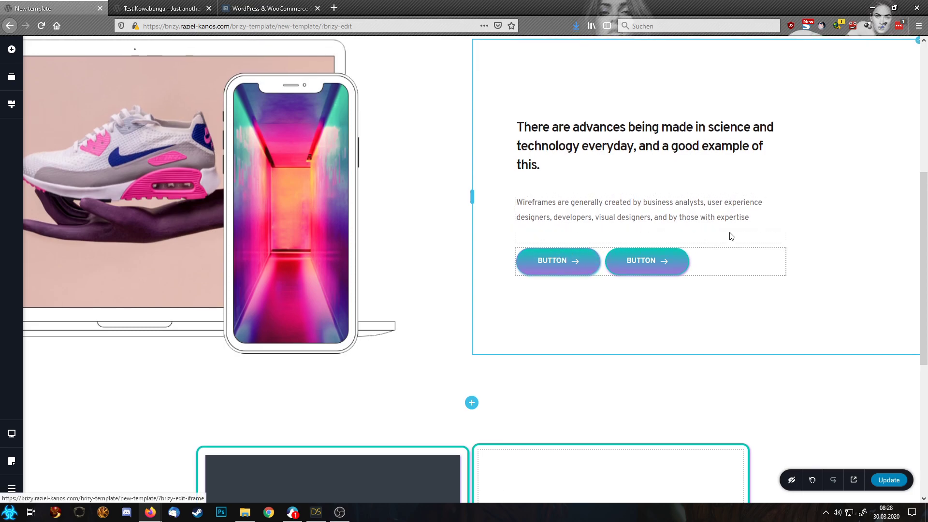
{"action": "scroll", "coordinate": [867, 189], "scroll_direction": "up", "scroll_amount": 3}
- Delete the sneaker mockup section and the saved two-column section
{"action": "left_click", "coordinate": [917, 163]}
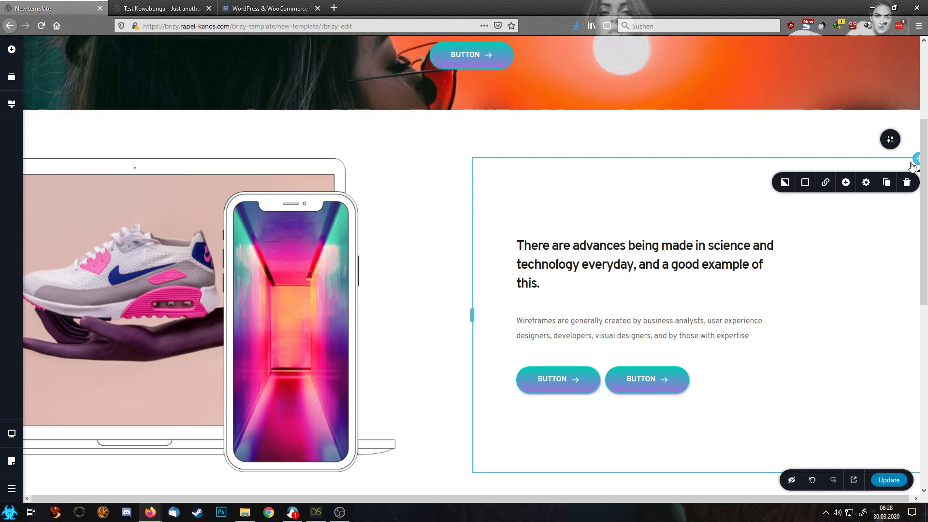
{"action": "left_click", "coordinate": [869, 140]}
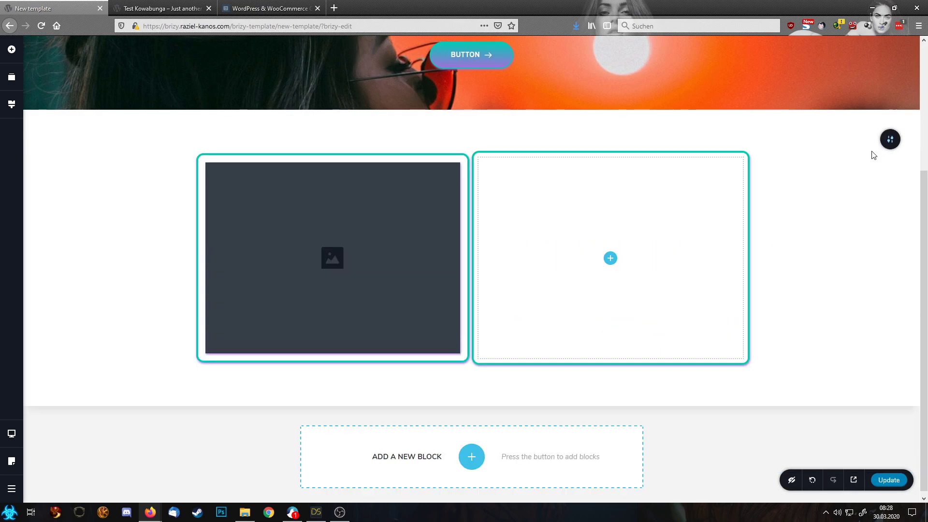
{"action": "left_click", "coordinate": [896, 146]}
{"action": "left_click", "coordinate": [891, 140]}
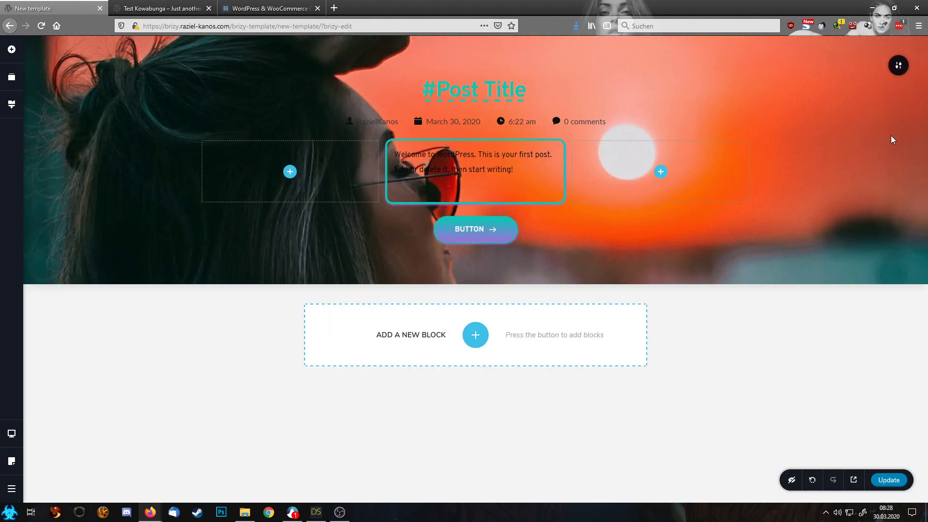
- Add a blank section below the hero and adjust its top padding
{"action": "left_click", "coordinate": [474, 333]}
{"action": "left_click", "coordinate": [320, 168]}
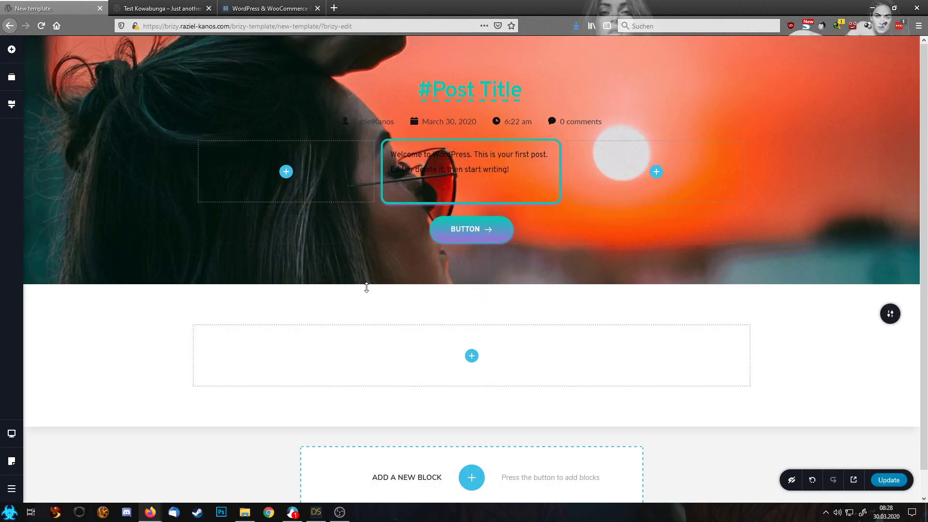
{"action": "left_click_drag", "start_coordinate": [366, 285], "coordinate": [366, 287]}
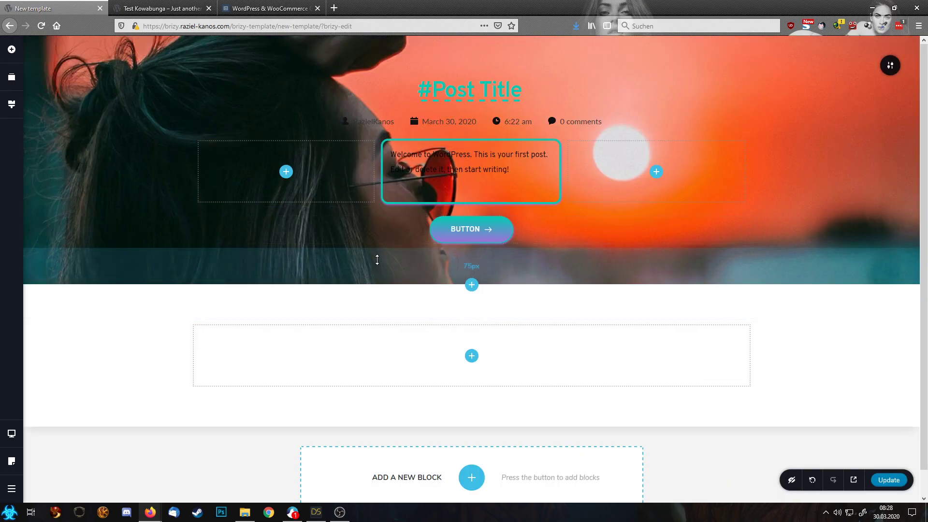
- Drag a Carousel element into the blank section
{"action": "left_click", "coordinate": [12, 51]}
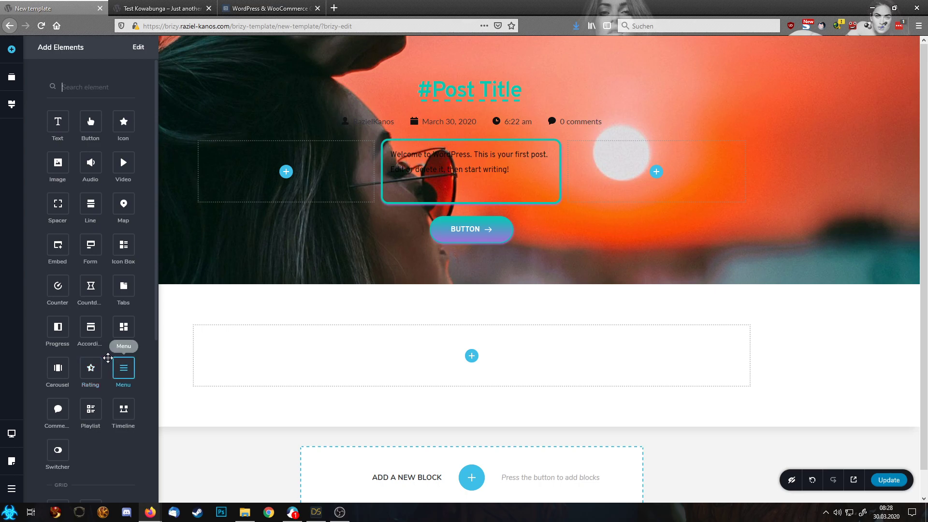
{"action": "scroll", "coordinate": [109, 358], "scroll_direction": "down", "scroll_amount": 4}
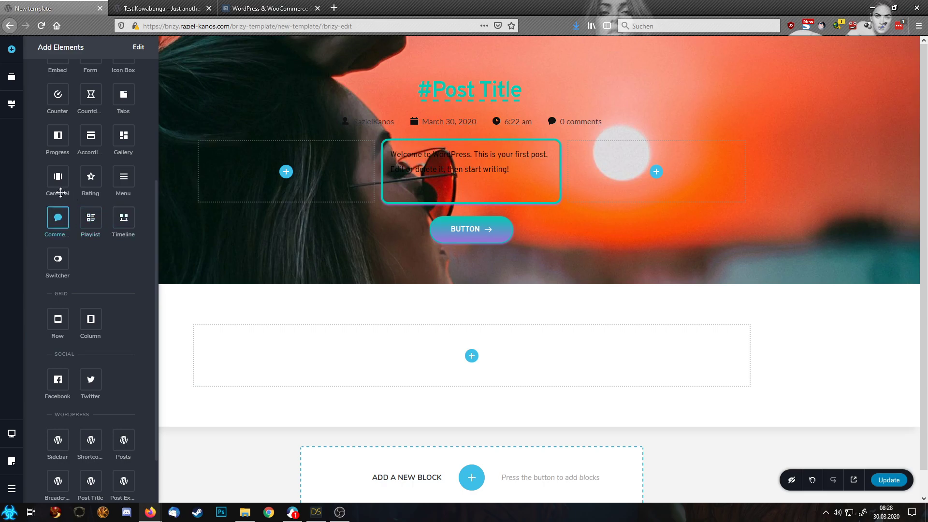
{"action": "left_click_drag", "start_coordinate": [58, 188], "coordinate": [599, 336]}
{"action": "scroll", "coordinate": [594, 333], "scroll_direction": "down", "scroll_amount": 3}
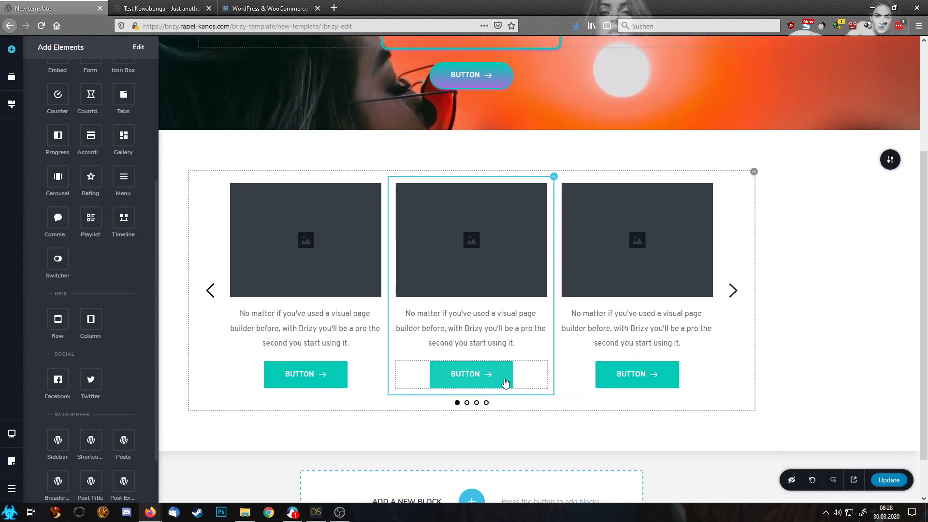
- Copy the hero button and paste its gradient pill style onto the middle carousel button
{"action": "right_click", "coordinate": [469, 72]}
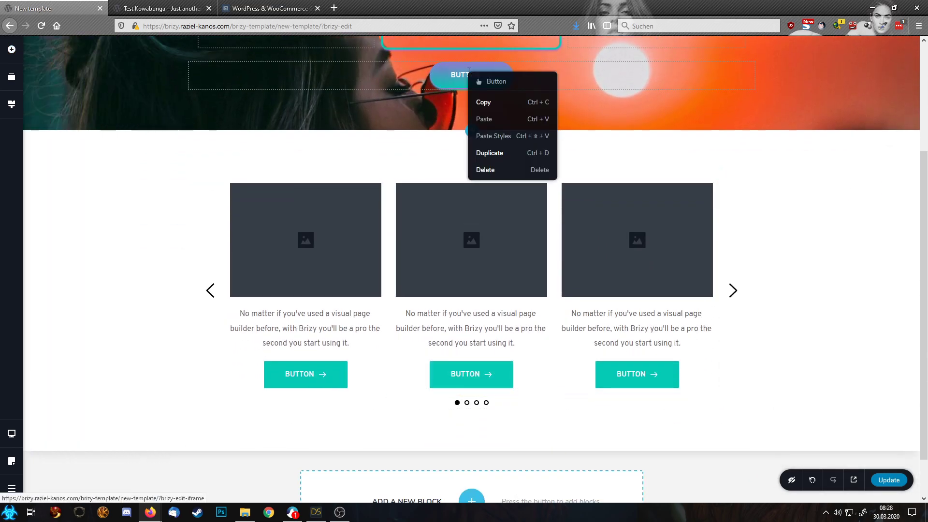
{"action": "left_click", "coordinate": [493, 105]}
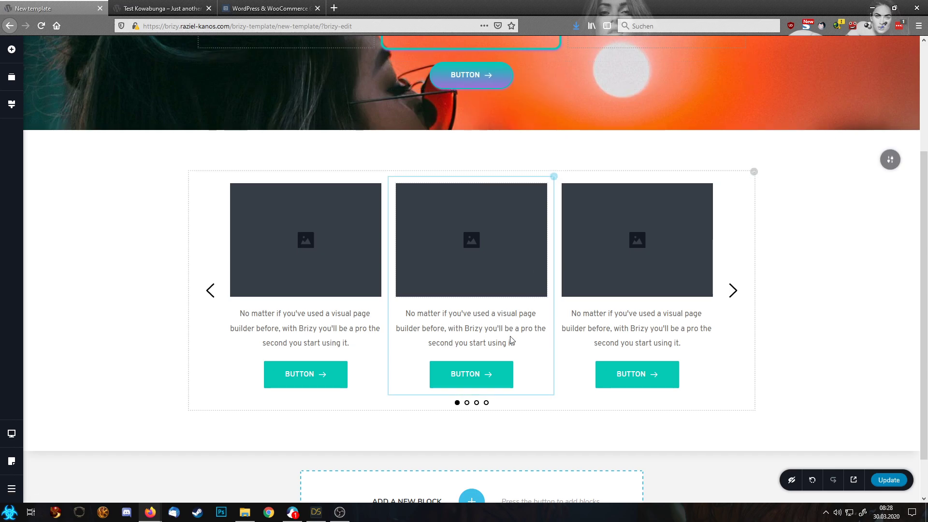
{"action": "right_click", "coordinate": [488, 374]}
{"action": "left_click", "coordinate": [538, 437]}
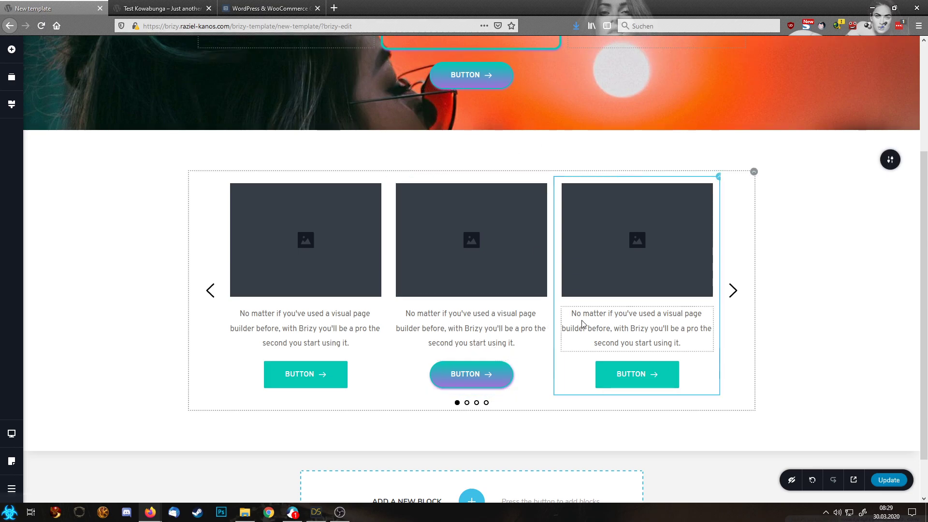
- Insert the saved design block from Saved Blocks into the page
{"action": "scroll", "coordinate": [464, 450], "scroll_direction": "down", "scroll_amount": 1}
{"action": "left_click", "coordinate": [472, 449]}
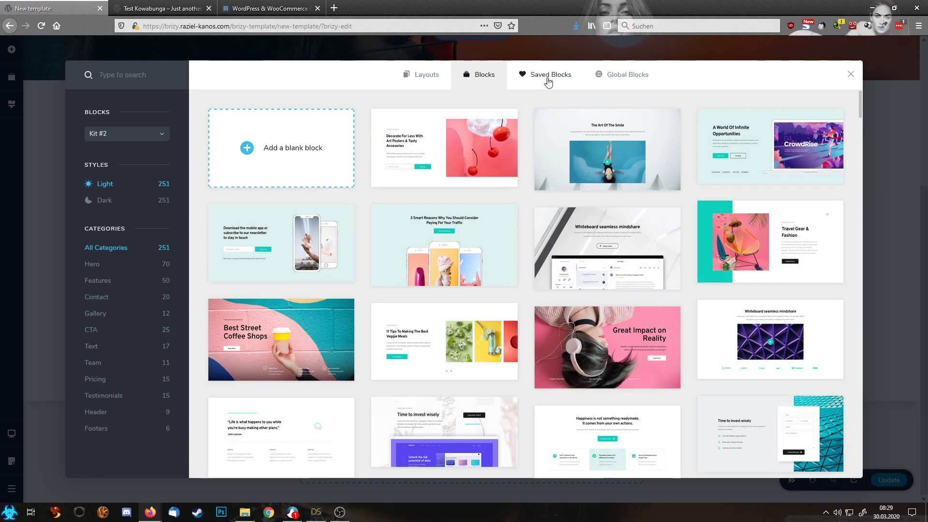
{"action": "left_click", "coordinate": [546, 74]}
{"action": "left_click", "coordinate": [228, 137]}
- Drag a button into the third carousel card, then delete that extra button
{"action": "scroll", "coordinate": [508, 387], "scroll_direction": "down", "scroll_amount": 3}
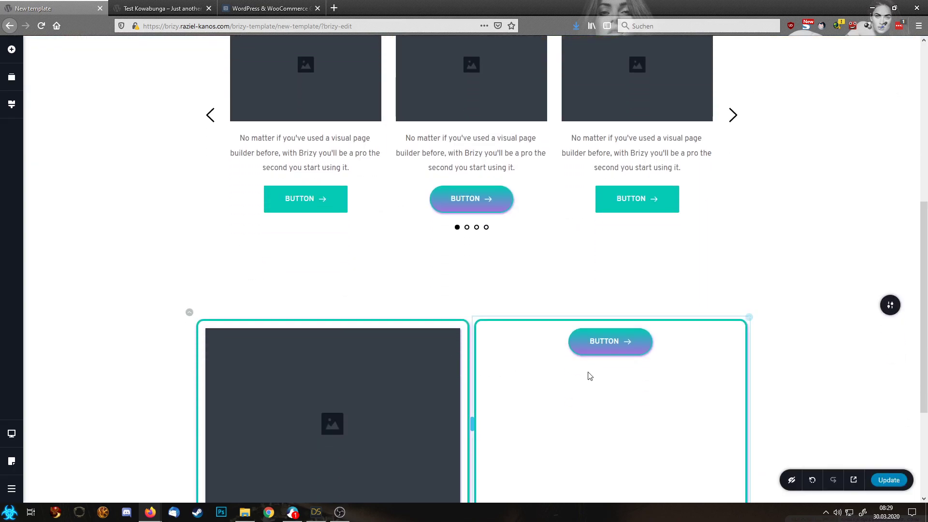
{"action": "left_click_drag", "start_coordinate": [621, 342], "coordinate": [647, 175]}
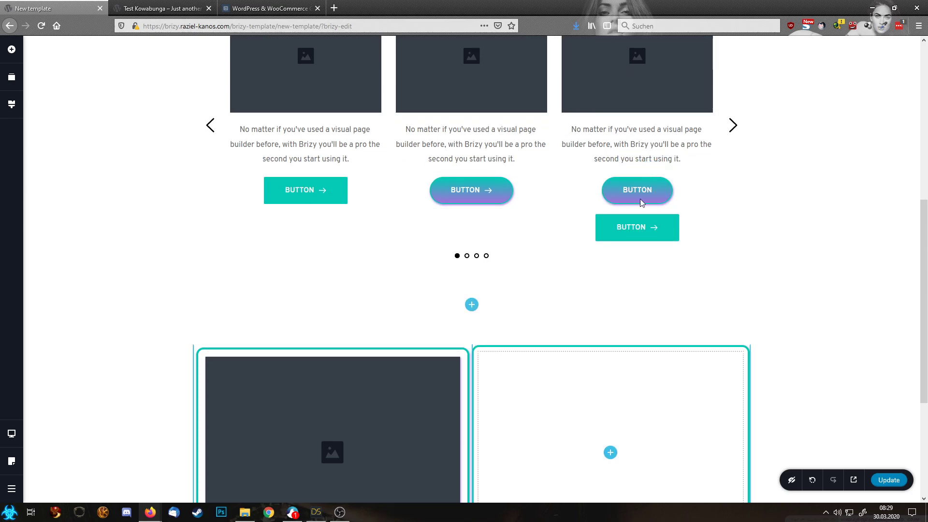
{"action": "left_click", "coordinate": [631, 235]}
{"action": "left_click", "coordinate": [709, 198]}
{"action": "scroll", "coordinate": [716, 203], "scroll_direction": "up", "scroll_amount": 4}
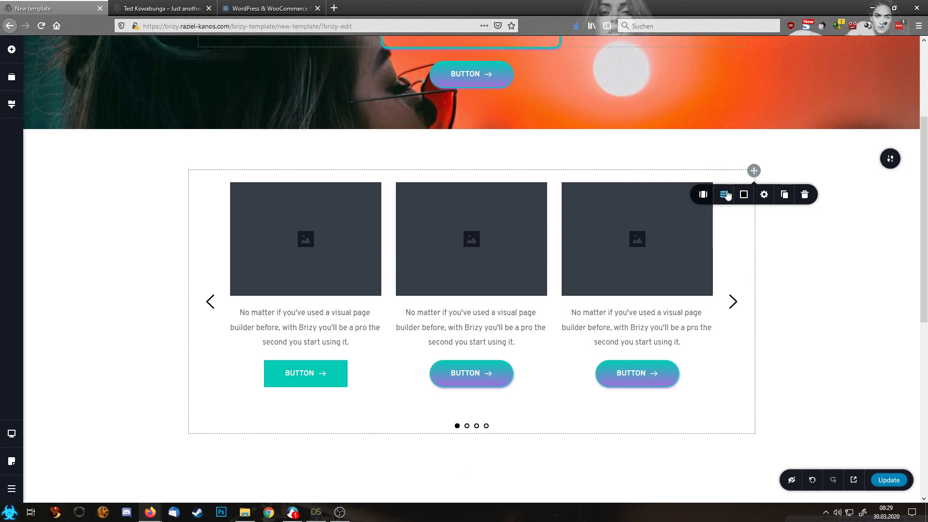
- Switch on Dynamic Content for the carousel and delete the two-column block beneath it
{"action": "left_click", "coordinate": [724, 194]}
{"action": "left_click", "coordinate": [763, 225]}
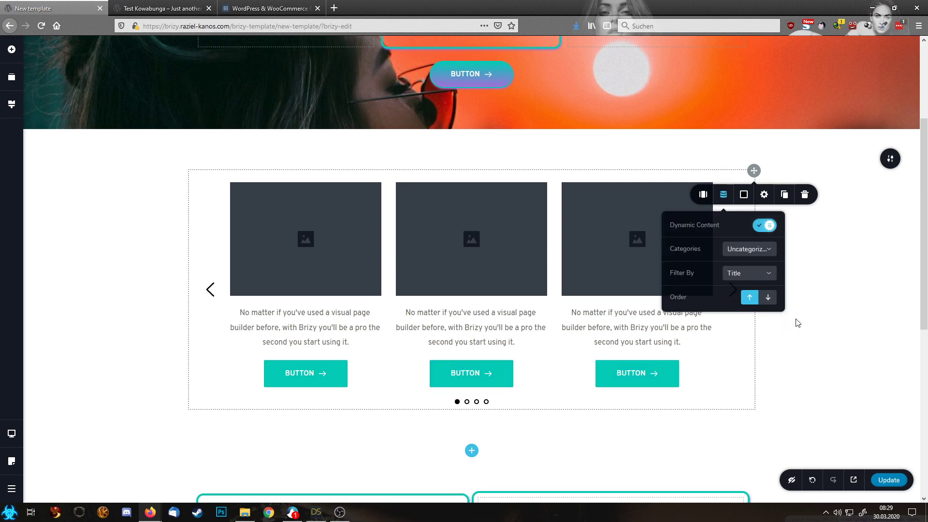
{"action": "scroll", "coordinate": [796, 321], "scroll_direction": "down", "scroll_amount": 4}
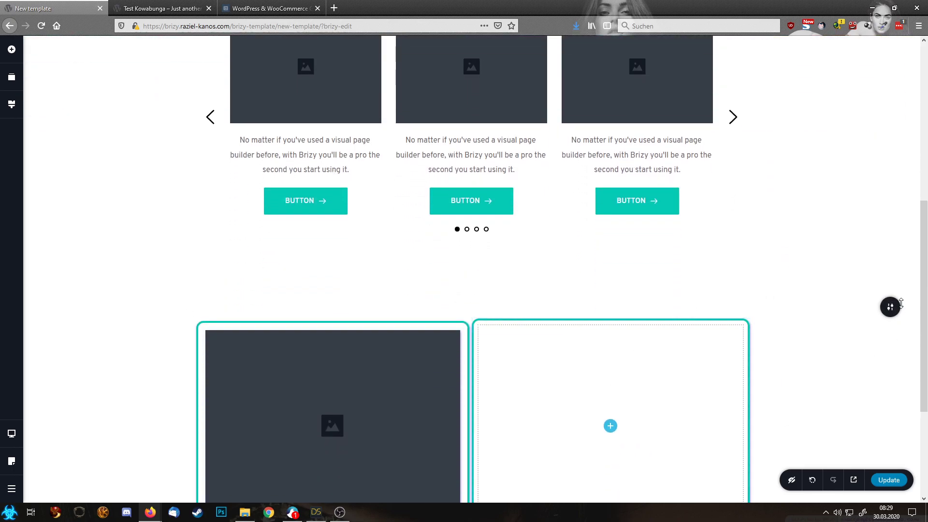
{"action": "left_click", "coordinate": [890, 307]}
{"action": "left_click", "coordinate": [865, 307]}
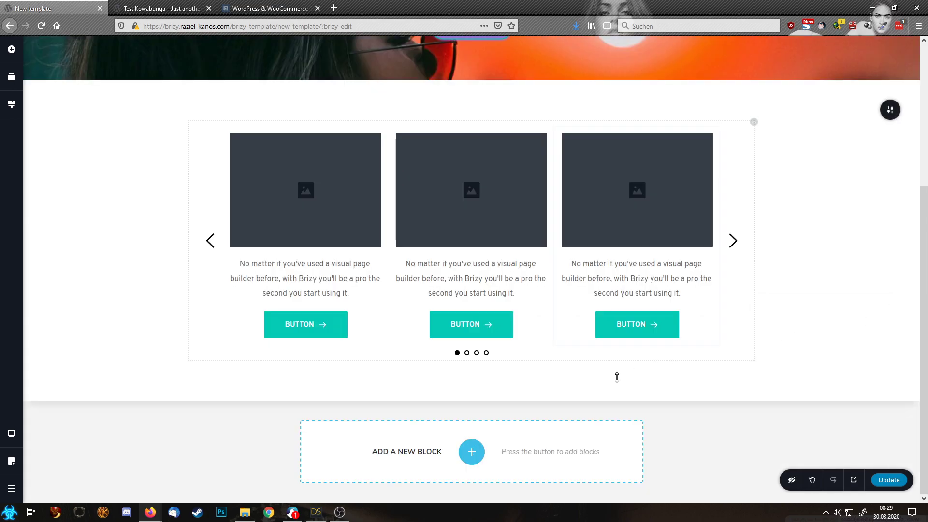
- Insert the saved two-column block below the carousel
{"action": "left_click", "coordinate": [471, 451]}
{"action": "left_click", "coordinate": [532, 85]}
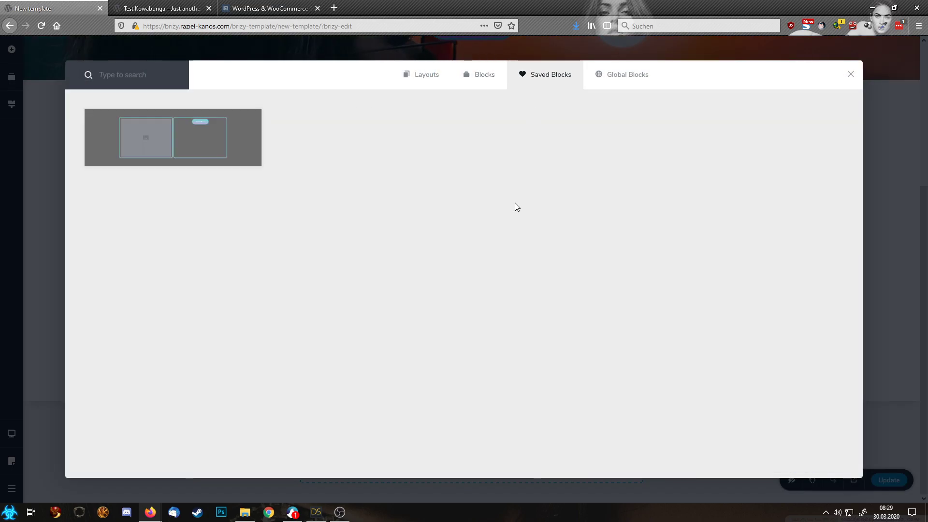
{"action": "left_click", "coordinate": [226, 139]}
{"action": "scroll", "coordinate": [538, 395], "scroll_direction": "down", "scroll_amount": 1}
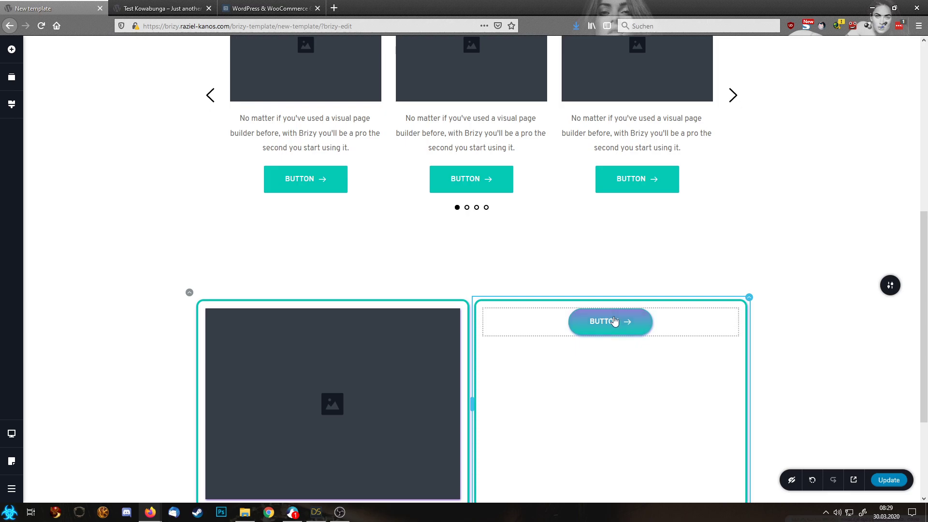
- Copy the saved block's gradient button and paste its style onto the carousel buttons
{"action": "right_click", "coordinate": [617, 320]}
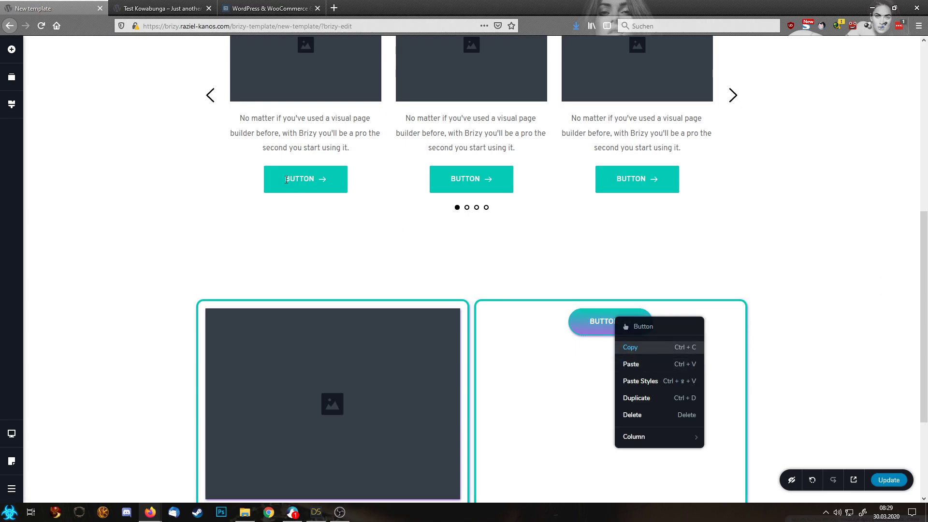
{"action": "left_click", "coordinate": [644, 349]}
{"action": "right_click", "coordinate": [300, 179]}
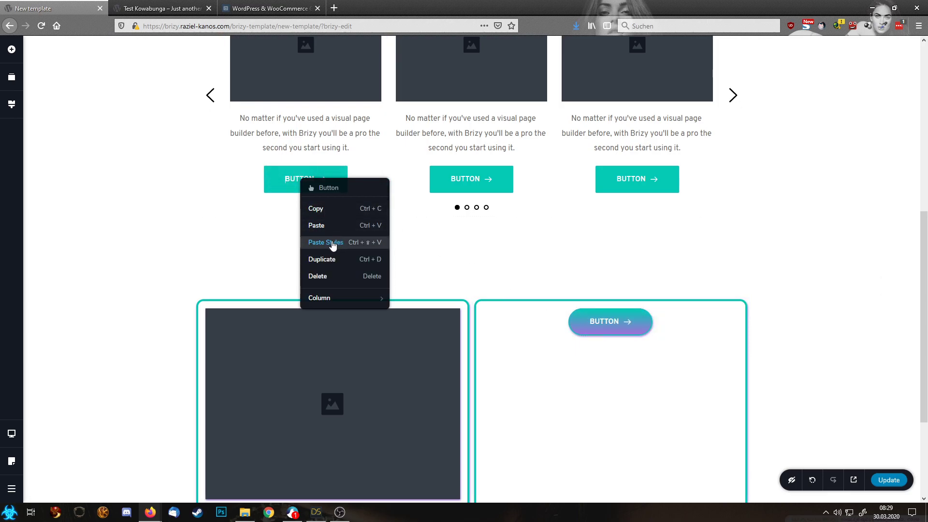
{"action": "left_click", "coordinate": [333, 243]}
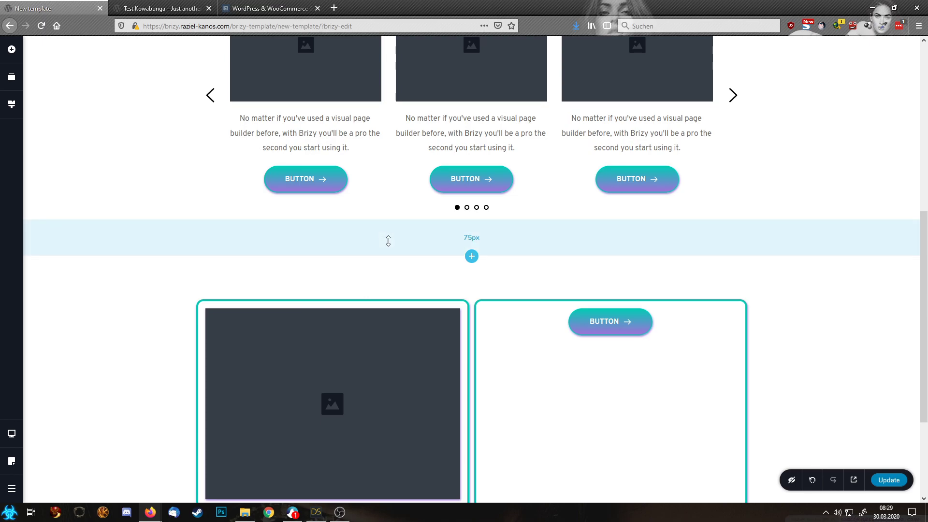
{"action": "scroll", "coordinate": [390, 239], "scroll_direction": "up", "scroll_amount": 3}
{"action": "scroll", "coordinate": [389, 238], "scroll_direction": "down", "scroll_amount": 3}
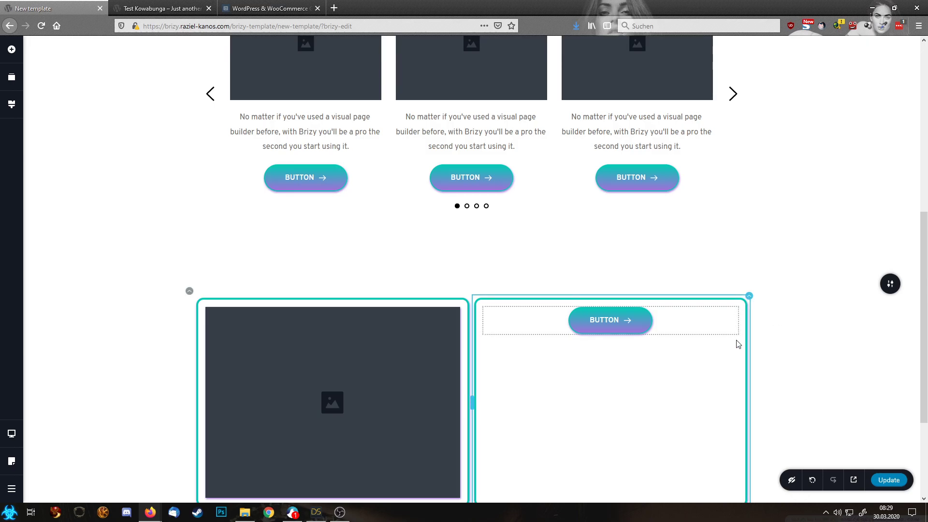
{"action": "scroll", "coordinate": [733, 336], "scroll_direction": "down", "scroll_amount": 3}
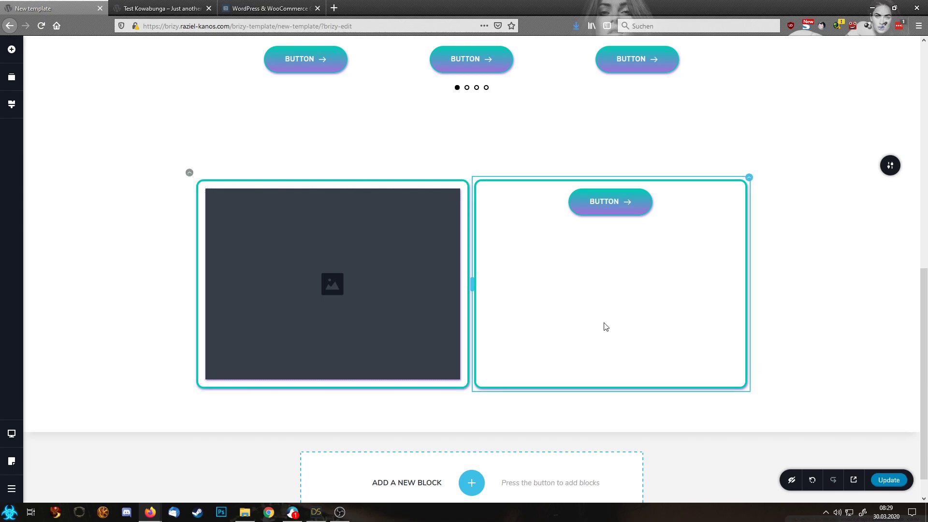
{"action": "scroll", "coordinate": [602, 324], "scroll_direction": "up", "scroll_amount": 4}
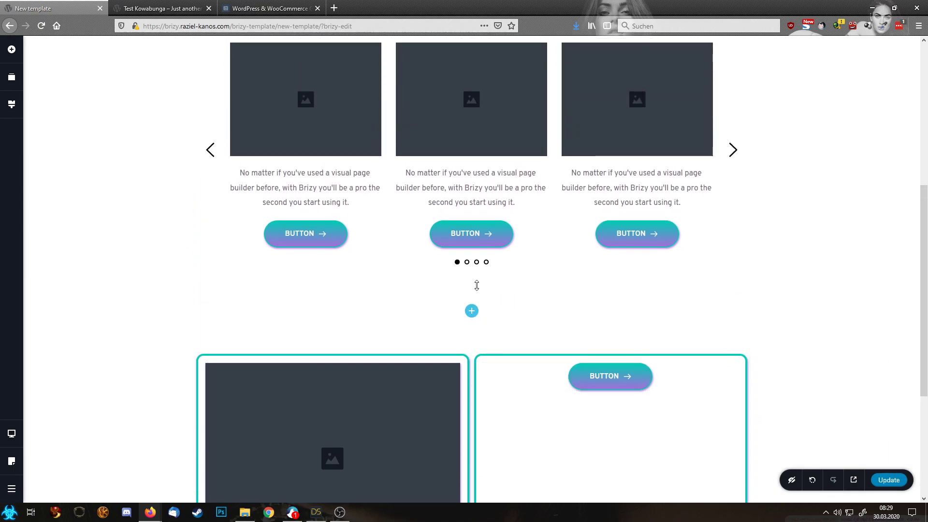
- Replace the first carousel card's image with the saved block's image
{"action": "left_click", "coordinate": [344, 90]}
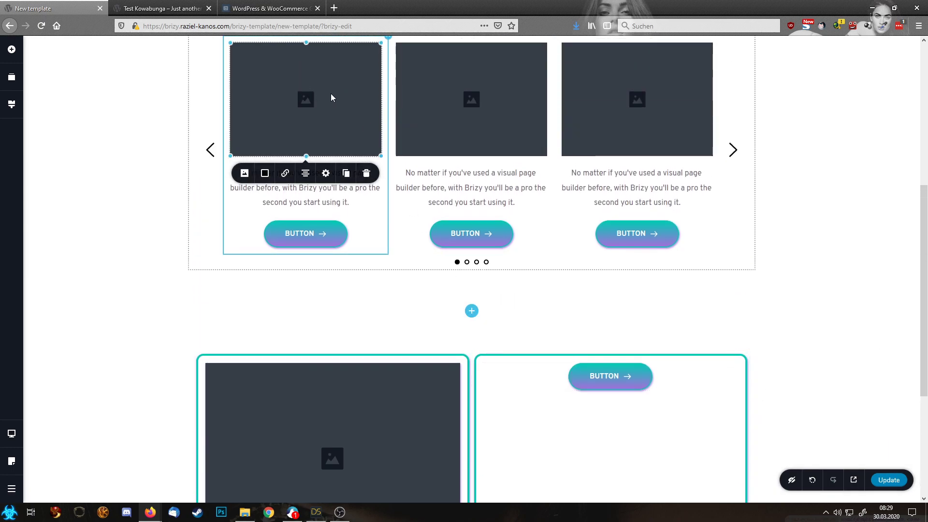
{"action": "left_click", "coordinate": [367, 173]}
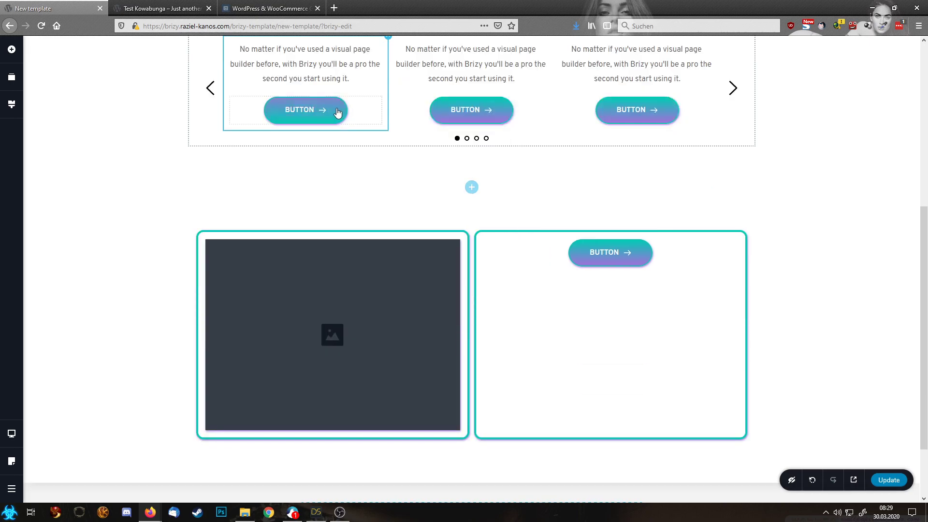
{"action": "scroll", "coordinate": [382, 350], "scroll_direction": "up", "scroll_amount": 2}
{"action": "left_click", "coordinate": [343, 402]}
{"action": "key", "text": "Delete"}
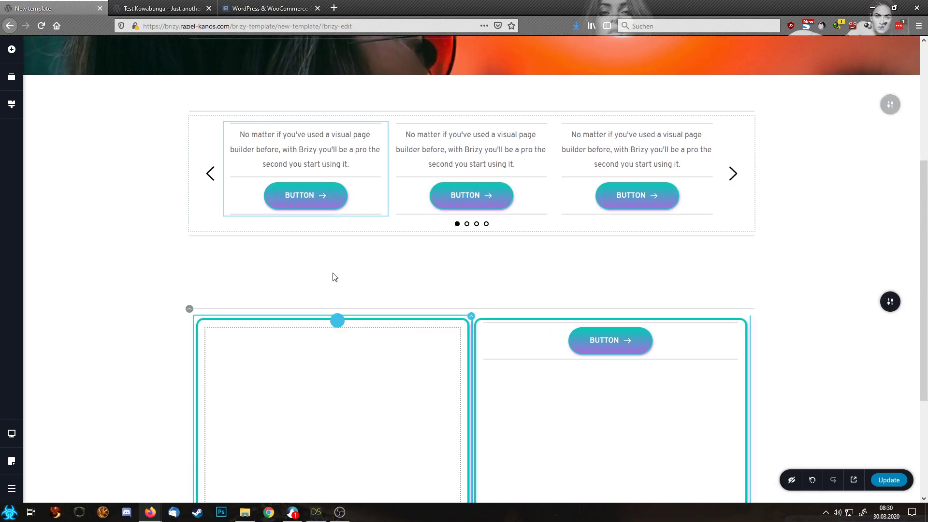
{"action": "left_click_drag", "start_coordinate": [307, 125], "coordinate": [300, 126]}
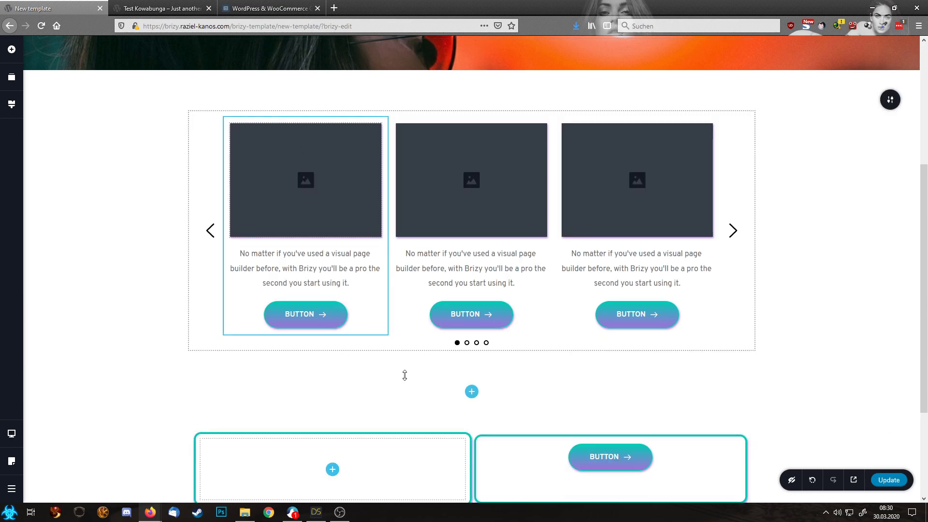
{"action": "scroll", "coordinate": [414, 344], "scroll_direction": "down", "scroll_amount": 3}
{"action": "scroll", "coordinate": [379, 247], "scroll_direction": "up", "scroll_amount": 4}
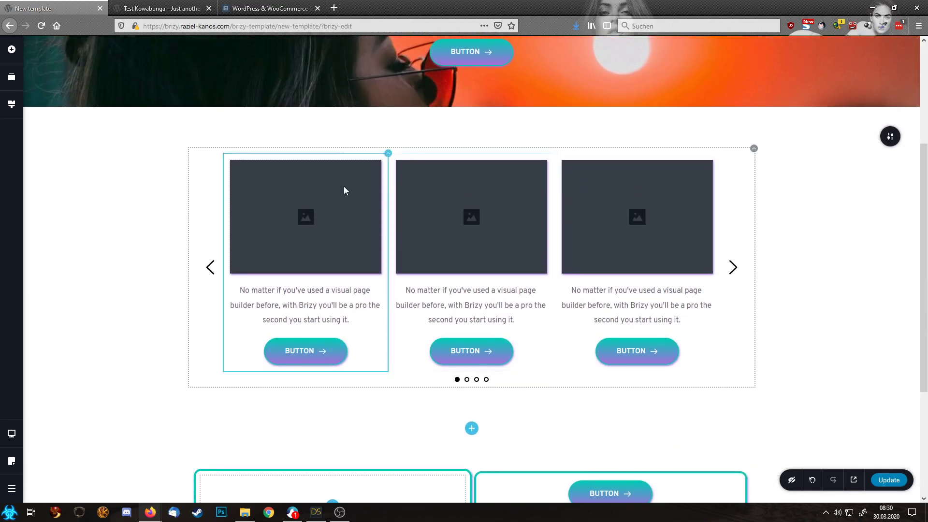
{"action": "scroll", "coordinate": [420, 334], "scroll_direction": "down", "scroll_amount": 2}
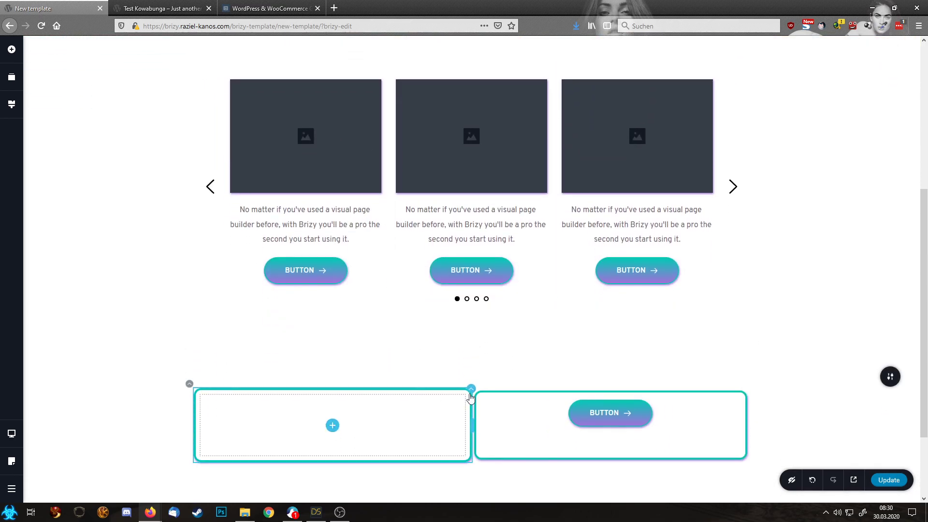
- Copy the saved block's bordered column style and paste the turquoise rounded border onto the carousel cards
{"action": "left_click", "coordinate": [473, 395]}
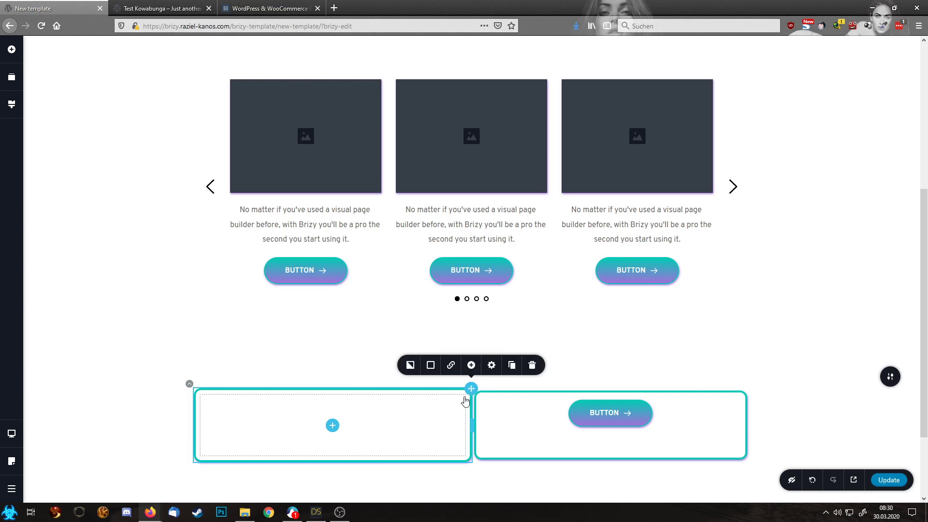
{"action": "right_click", "coordinate": [471, 388]}
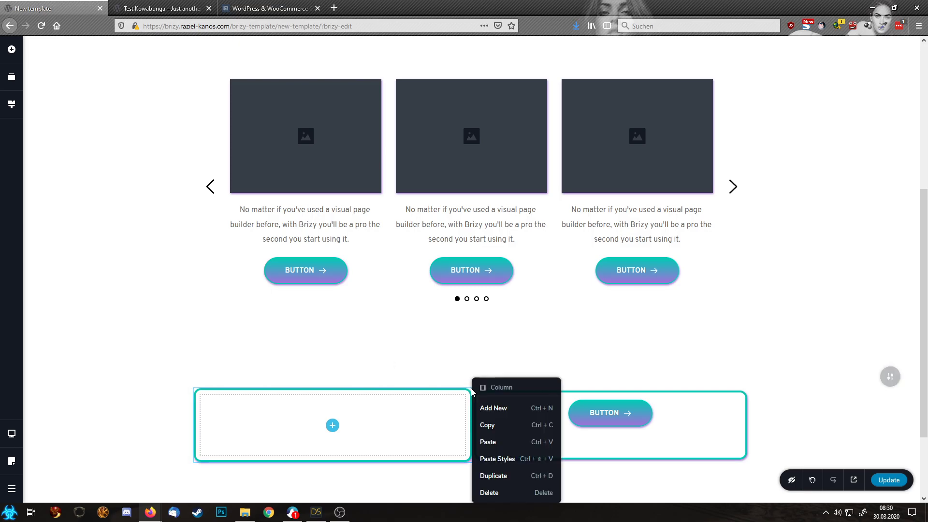
{"action": "left_click", "coordinate": [489, 425]}
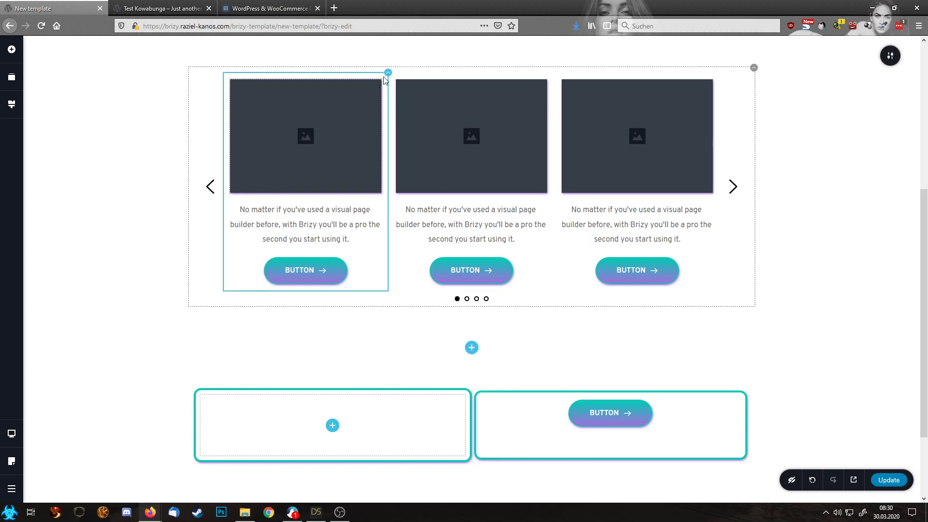
{"action": "right_click", "coordinate": [388, 74]}
{"action": "left_click", "coordinate": [419, 137]}
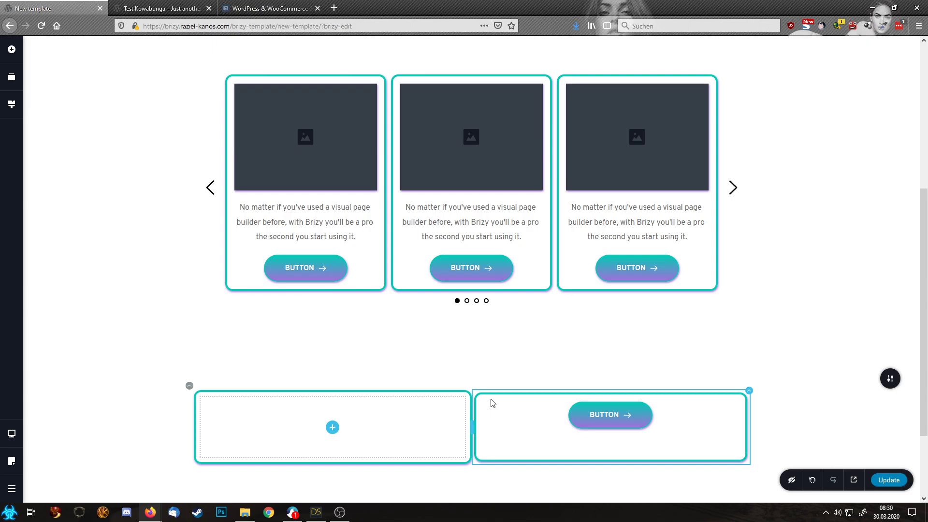
- Delete the two-column row, the carousel block and the hero block
{"action": "scroll", "coordinate": [553, 410], "scroll_direction": "down", "scroll_amount": 2}
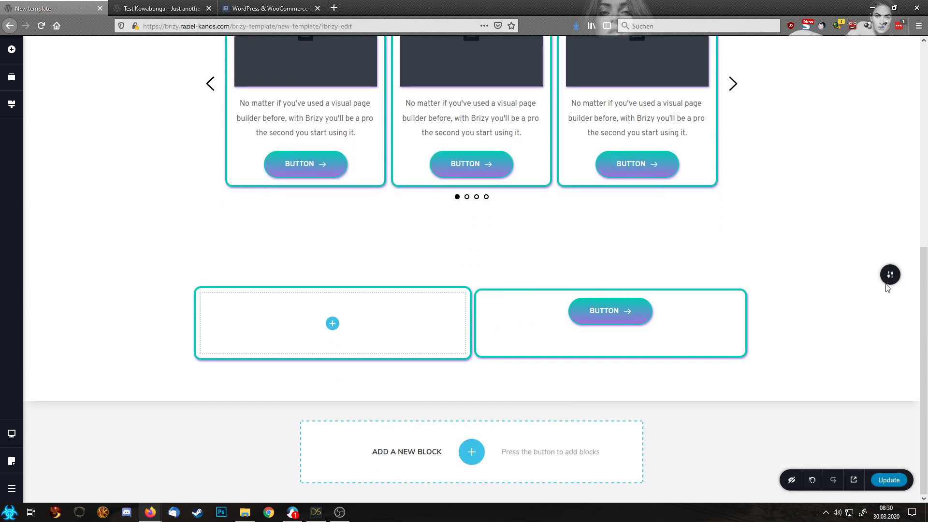
{"action": "left_click", "coordinate": [889, 275]}
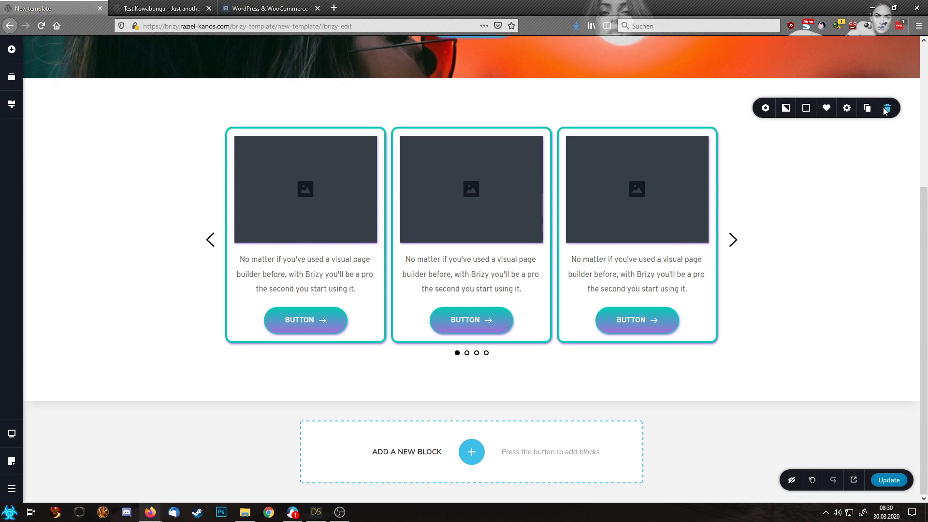
{"action": "left_click", "coordinate": [887, 109]}
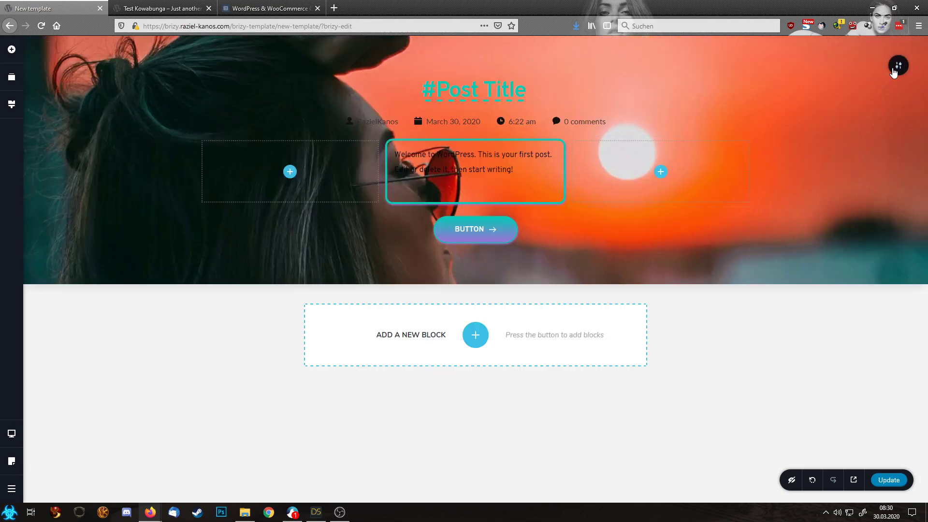
{"action": "left_click", "coordinate": [877, 65]}
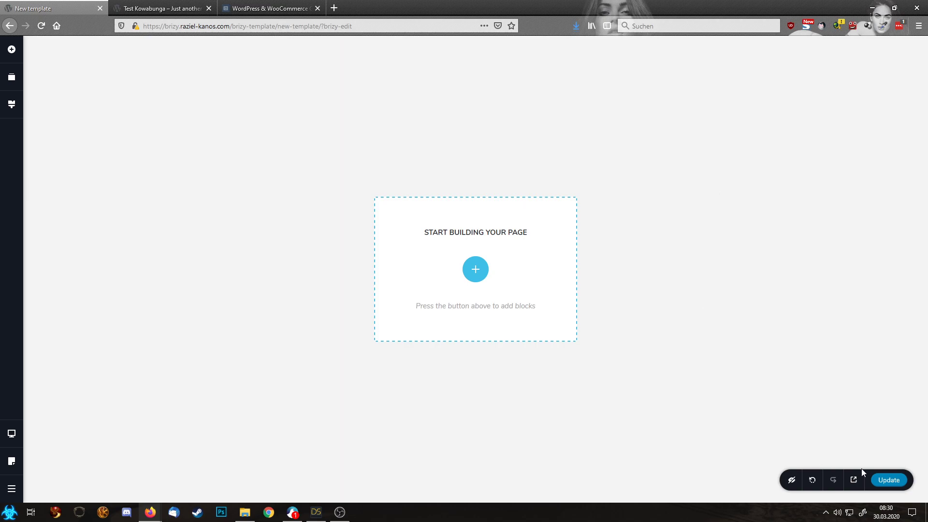
- Exit the Brizy builder back to the WordPress Edit Template screen for 'New template'
{"action": "left_click", "coordinate": [12, 488]}
{"action": "left_click", "coordinate": [75, 486]}
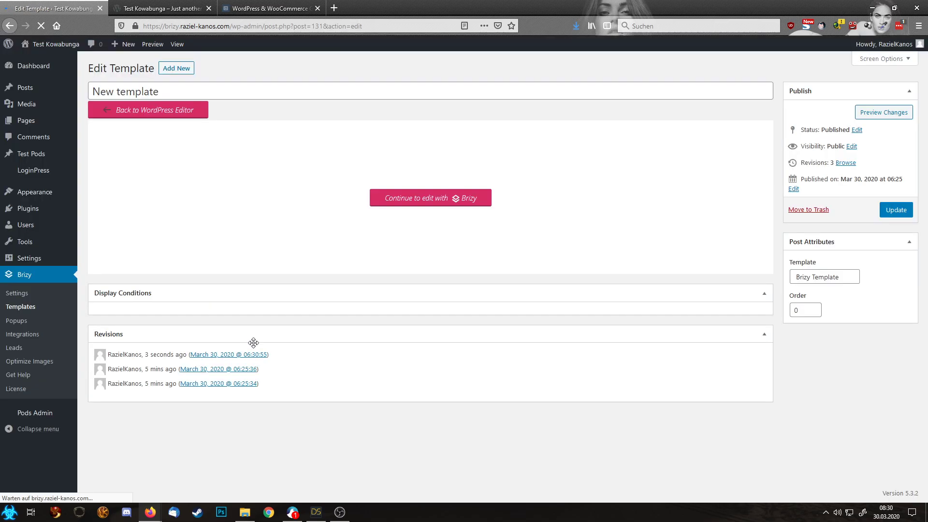